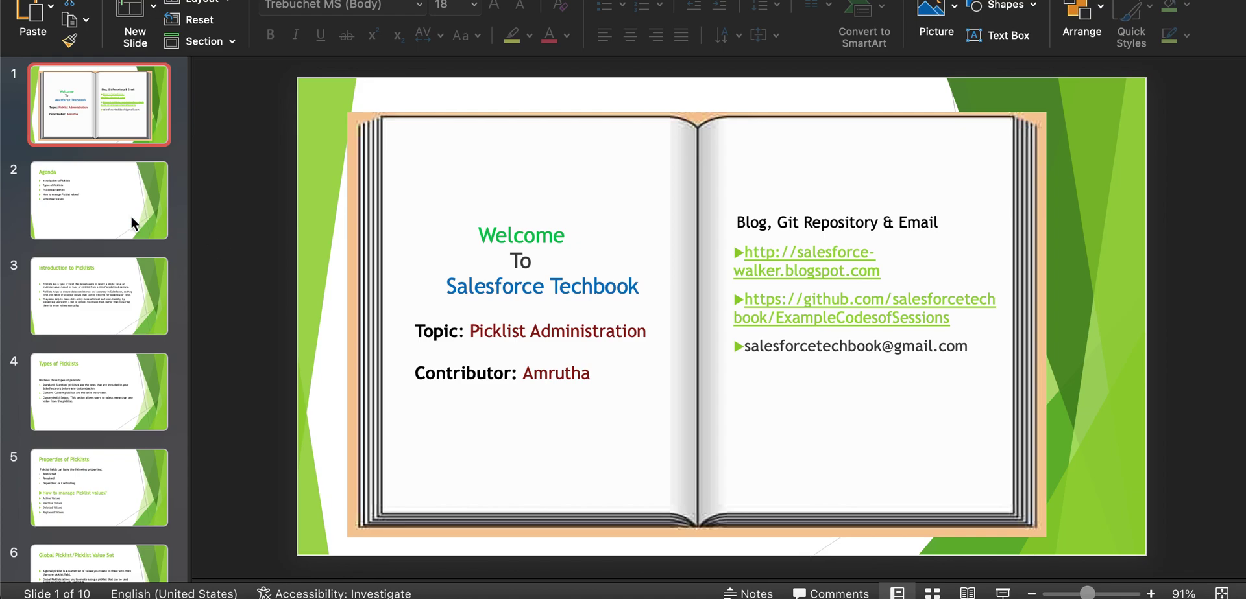
# Go through the Agenda, Introduction to Picklists and Types of Picklists slides in turn
pyautogui.click(84, 224)
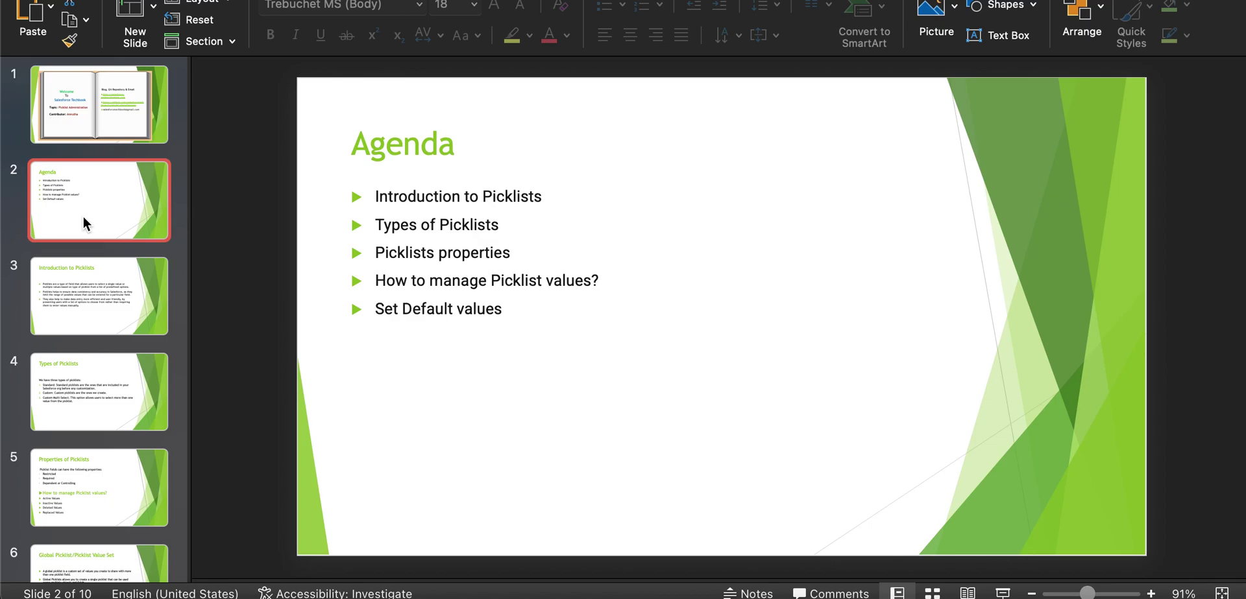
pyautogui.click(97, 296)
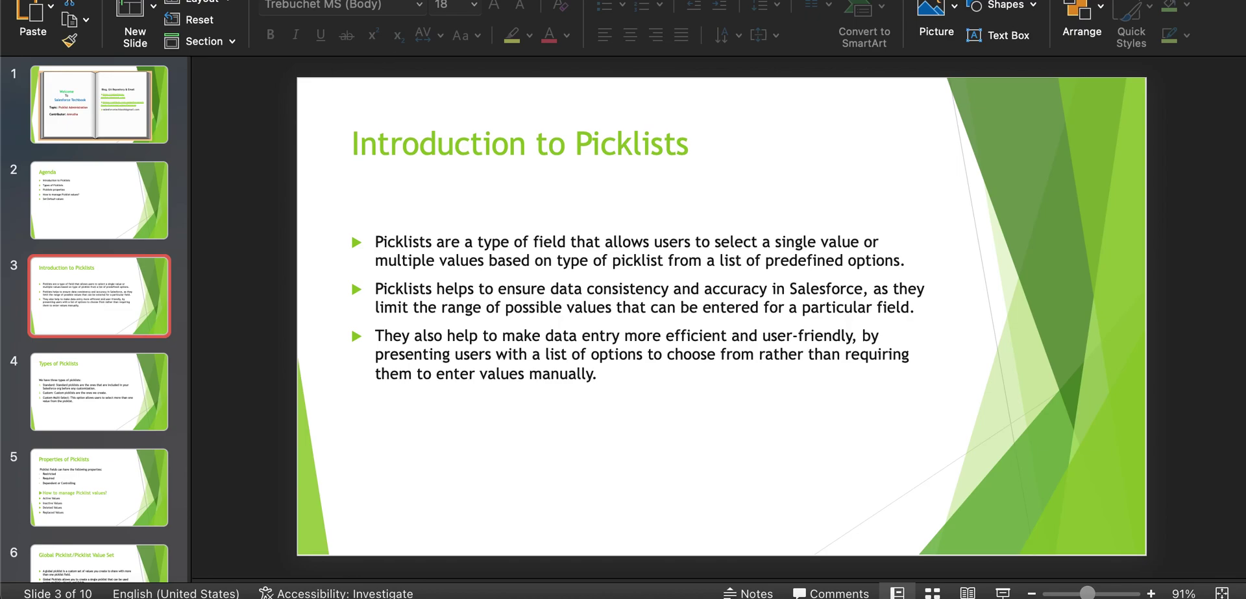
pyautogui.click(68, 384)
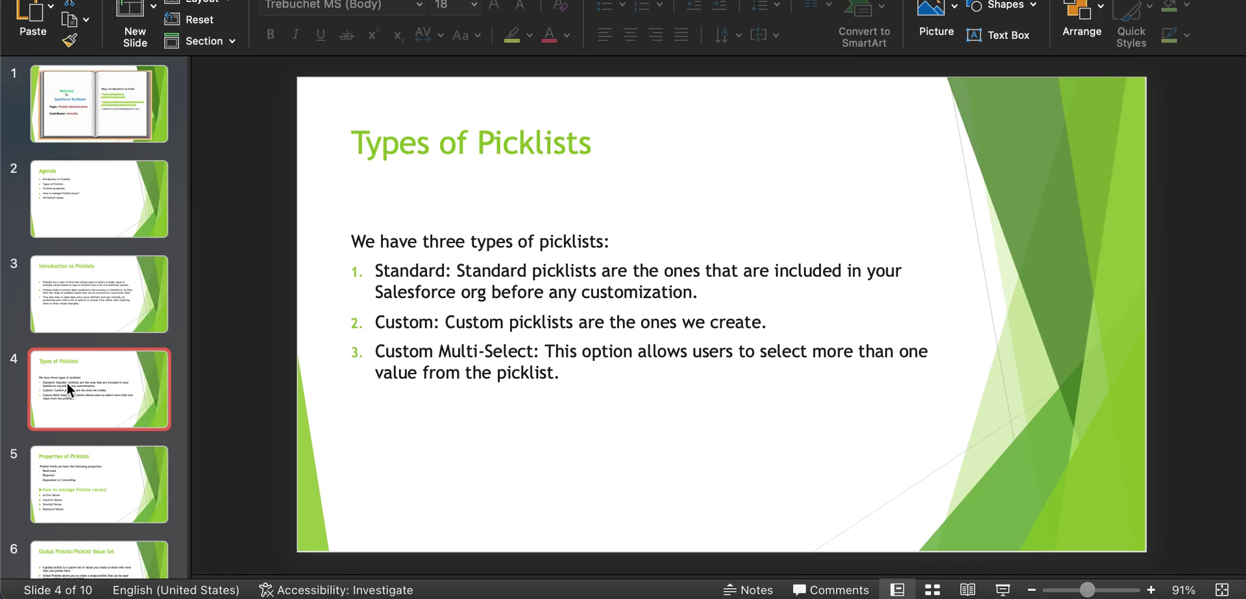
# Switch to Salesforce Setup and start a new custom field of type Picklist on the Staff object
pyautogui.press('super+Tab')
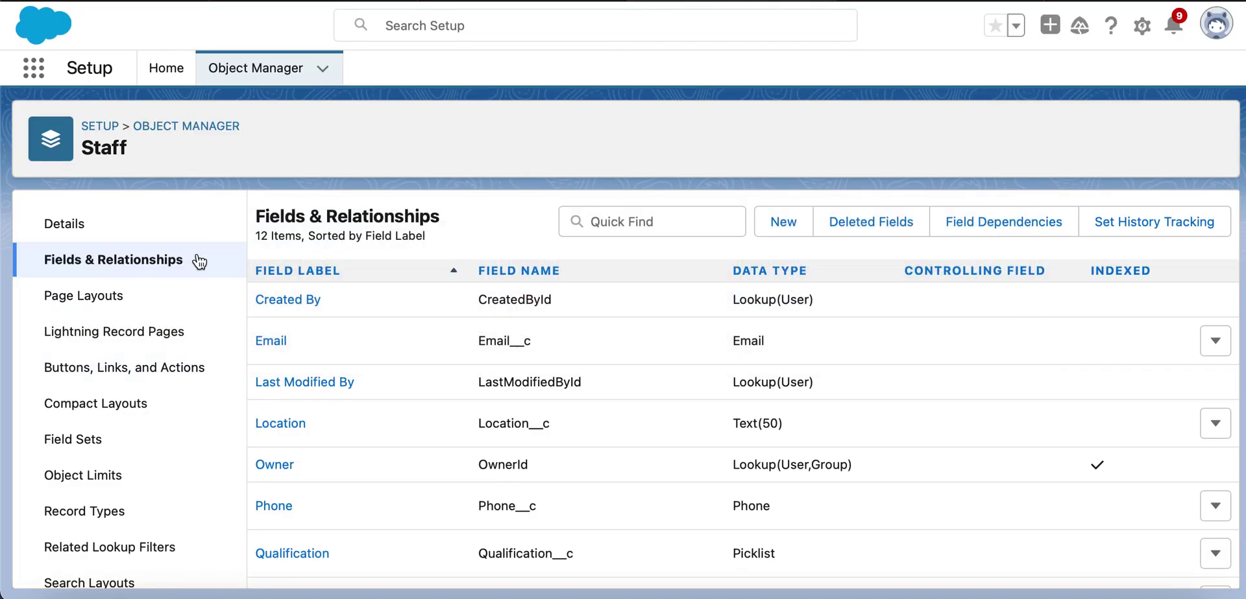
pyautogui.click(783, 233)
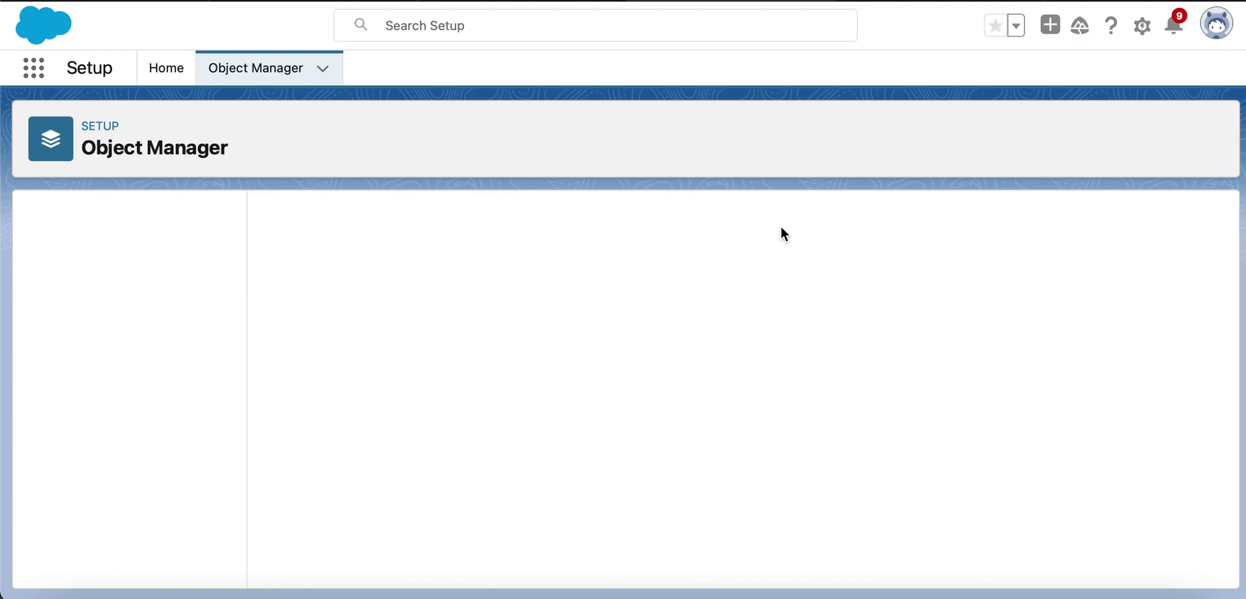
pyautogui.scroll(-5, 566, 441)
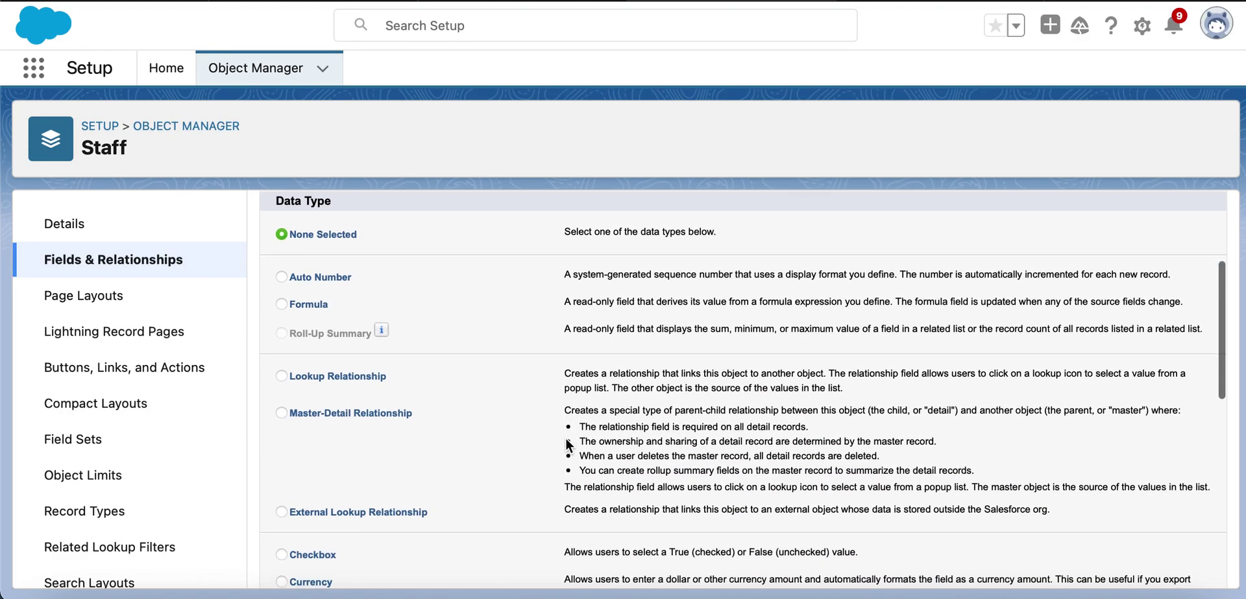
pyautogui.scroll(-6, 567, 443)
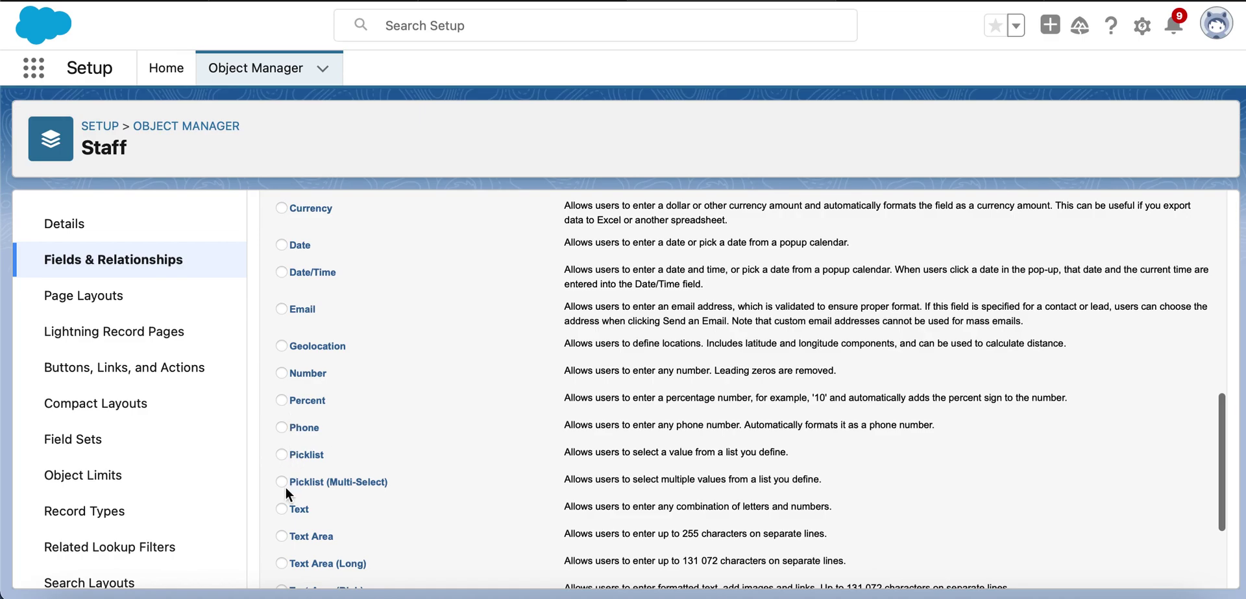
pyautogui.scroll(-3, 755, 380)
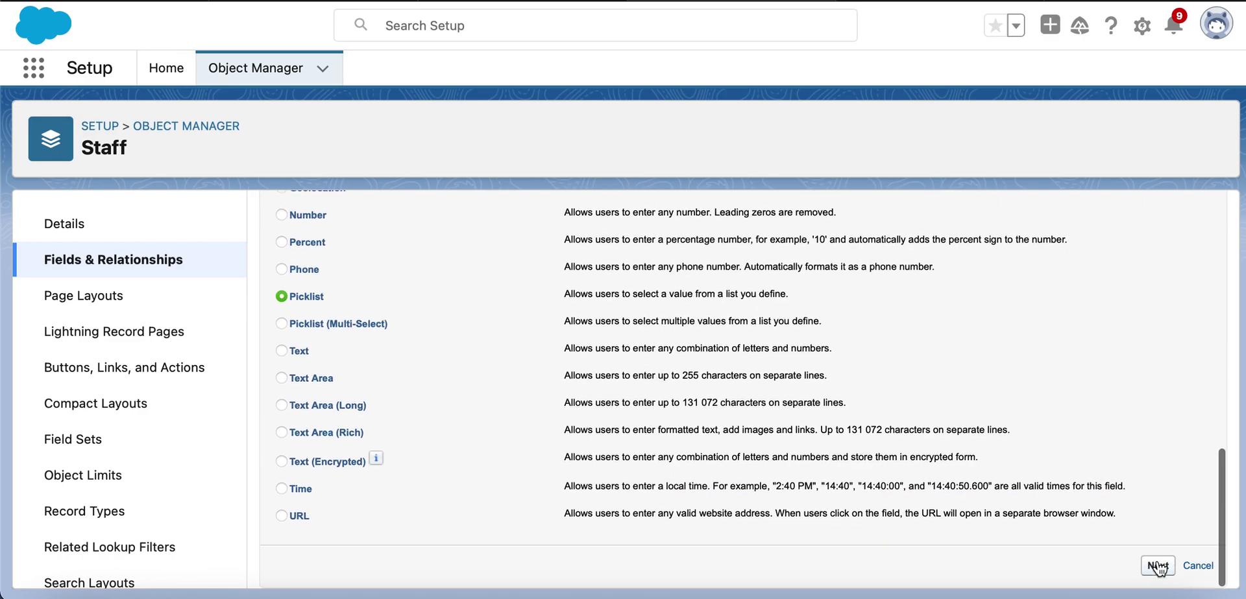
pyautogui.click(1158, 566)
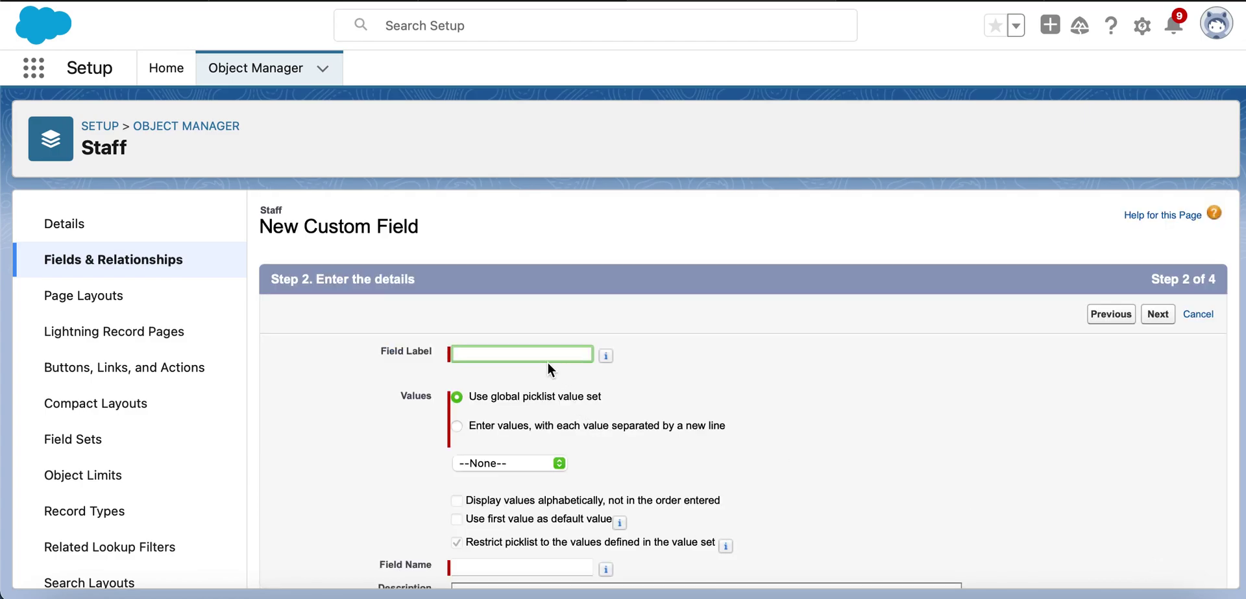
# Label the field Courses and enter its own values, one per line: Python, Data Science, AI, Linux, Salesforce, Graphic Designing, .Net, Java
pyautogui.write('Co')
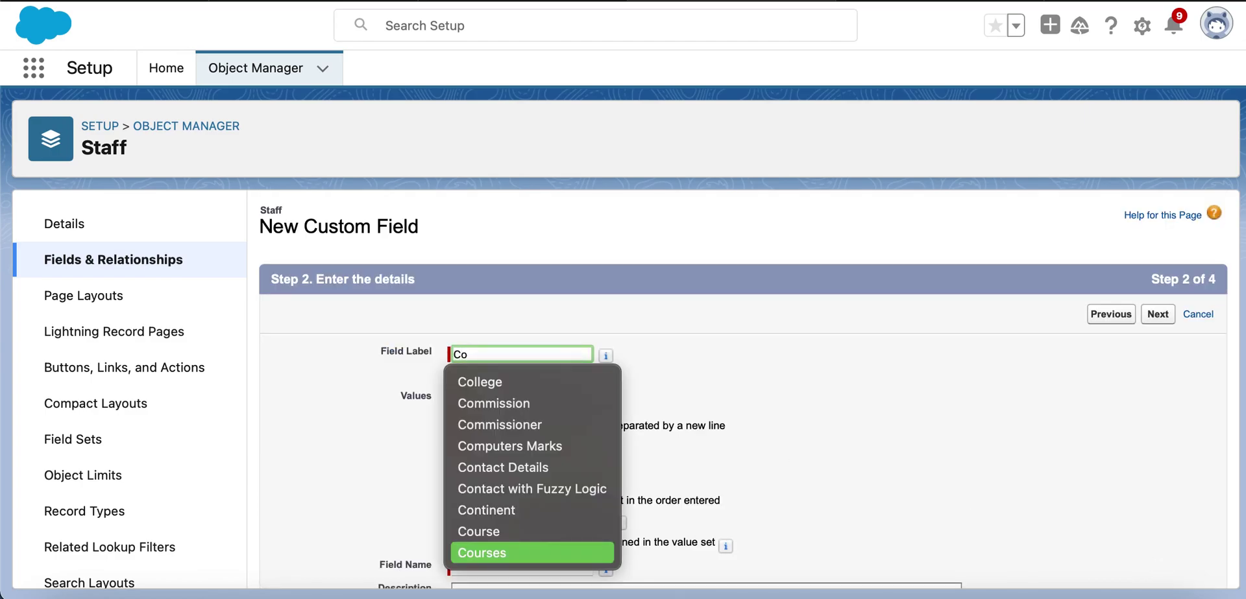
pyautogui.write('u')
pyautogui.click(485, 404)
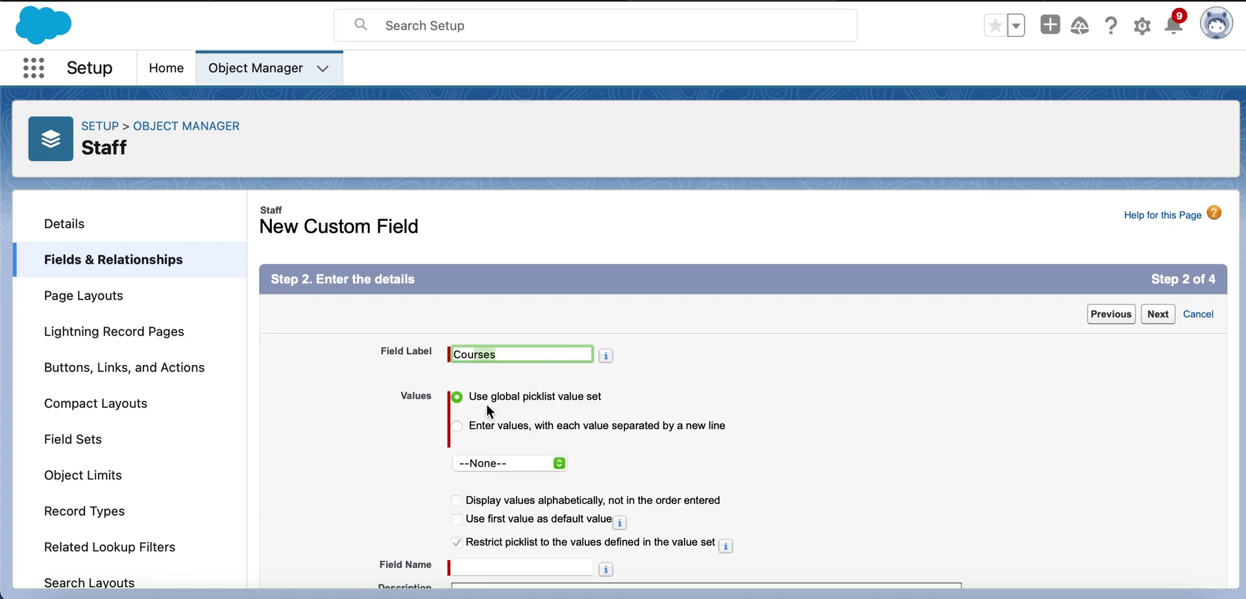
pyautogui.scroll(-2, 649, 383)
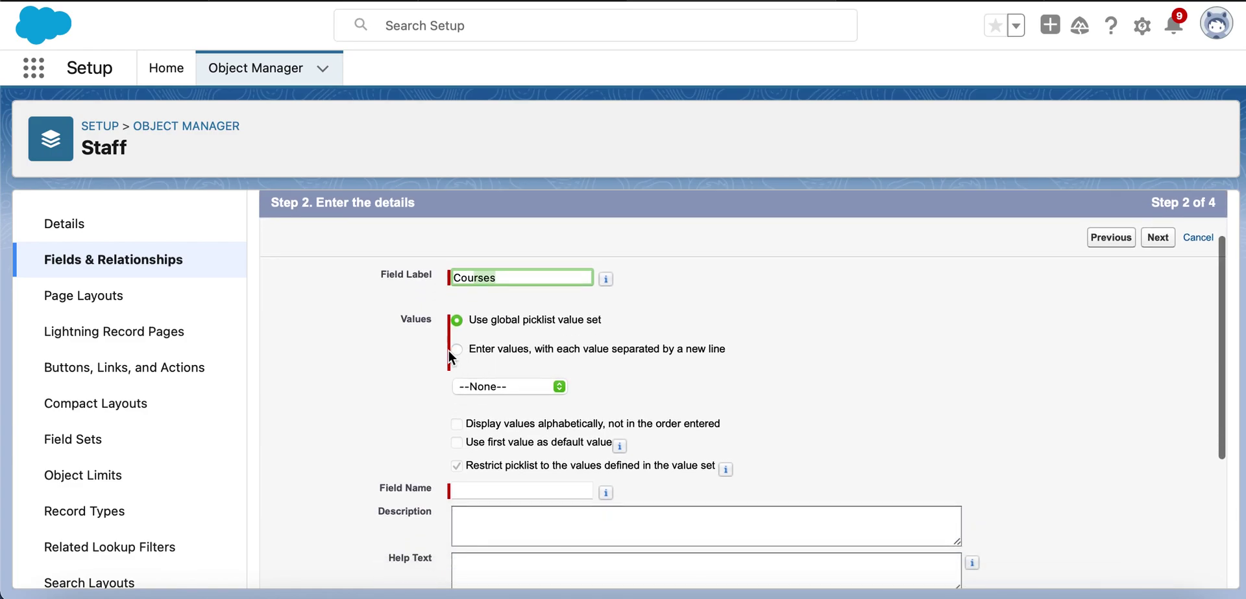
pyautogui.click(456, 349)
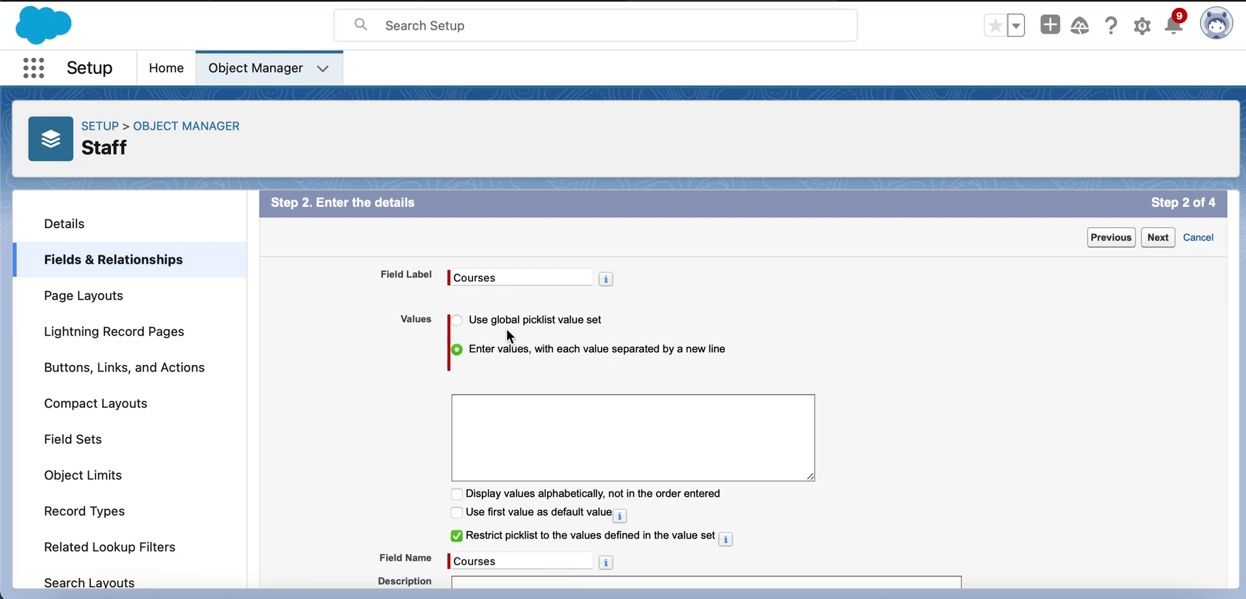
pyautogui.click(488, 410)
pyautogui.write('AI Linux Salesforce Graphic Designing .Net Java')
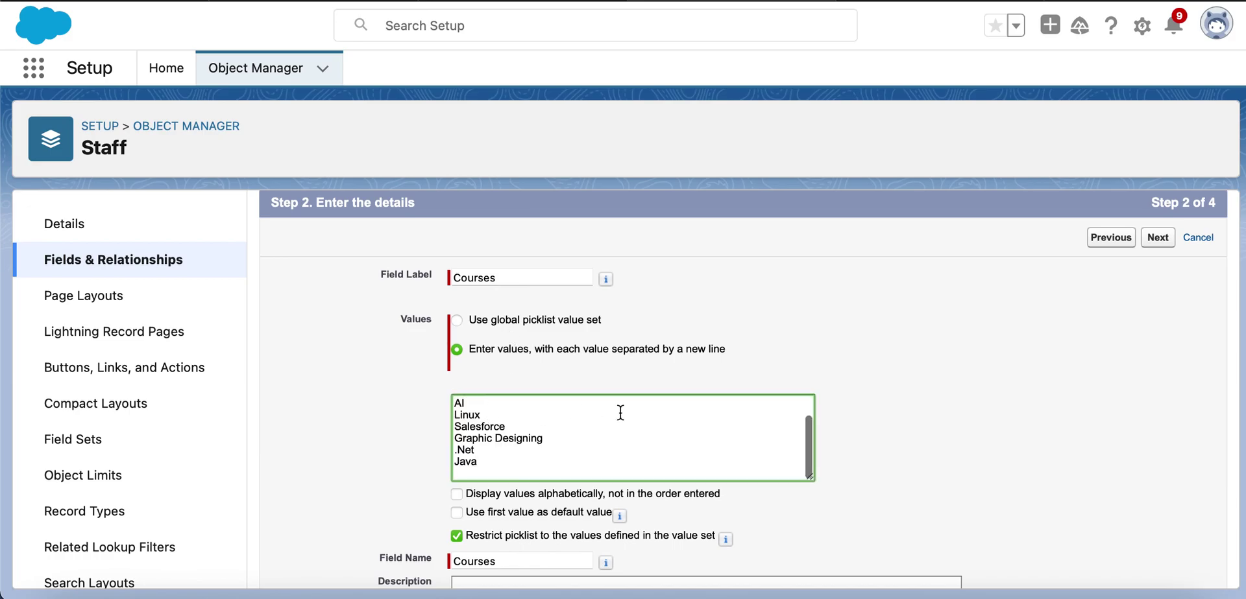
pyautogui.scroll(-5, 617, 412)
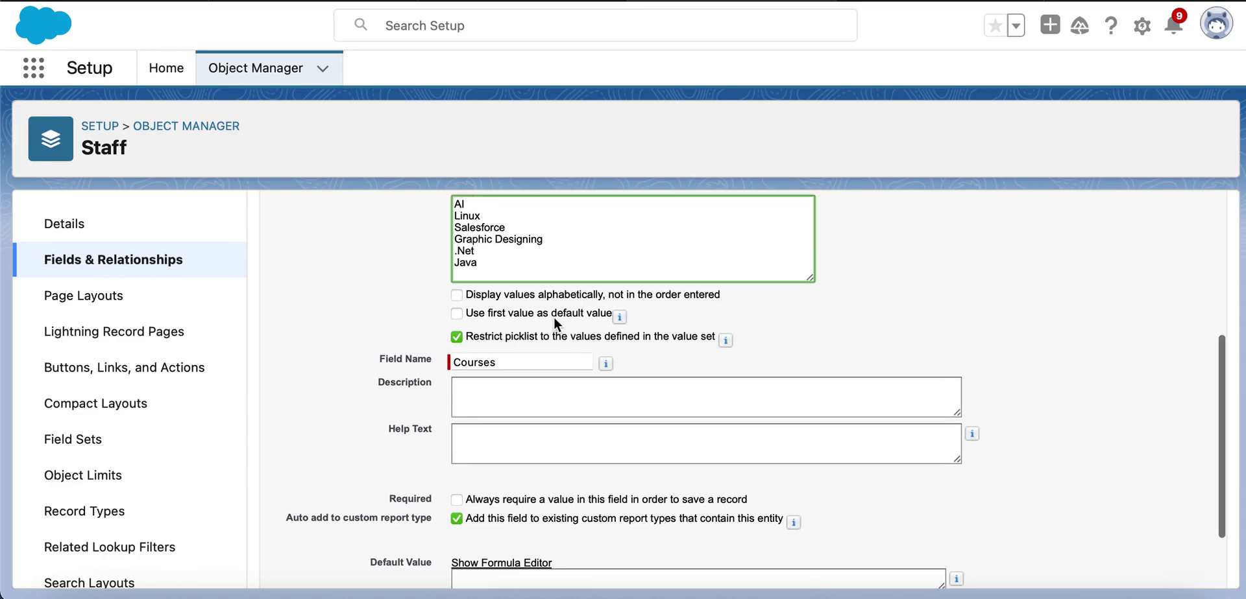
pyautogui.scroll(1, 554, 317)
pyautogui.click(461, 341)
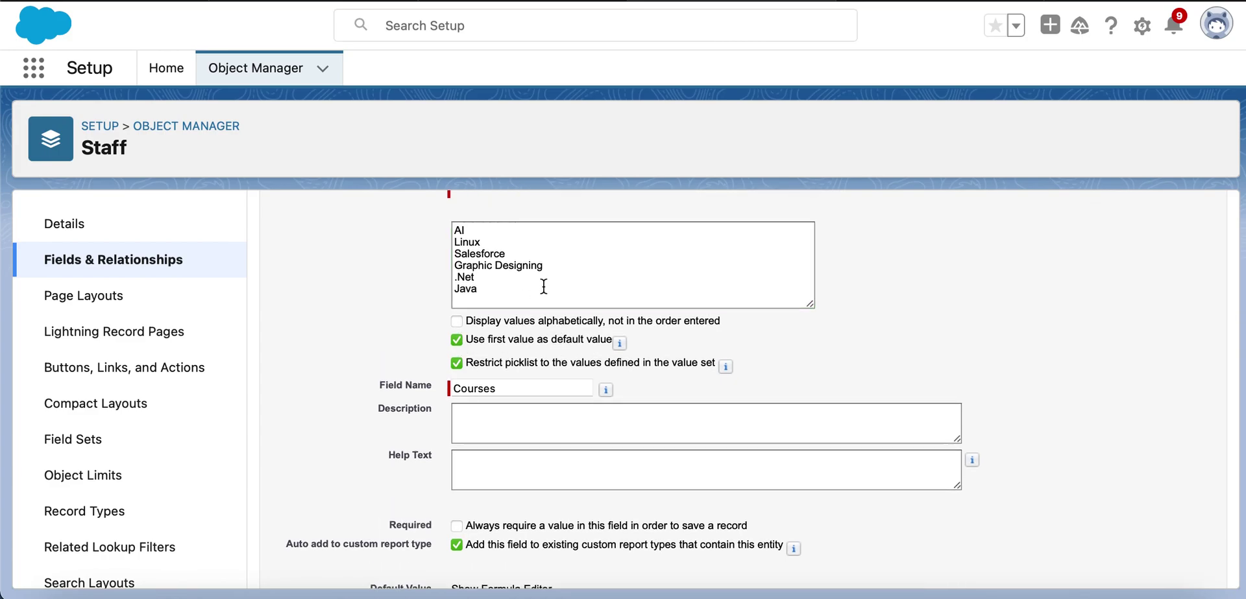
pyautogui.scroll(2, 542, 286)
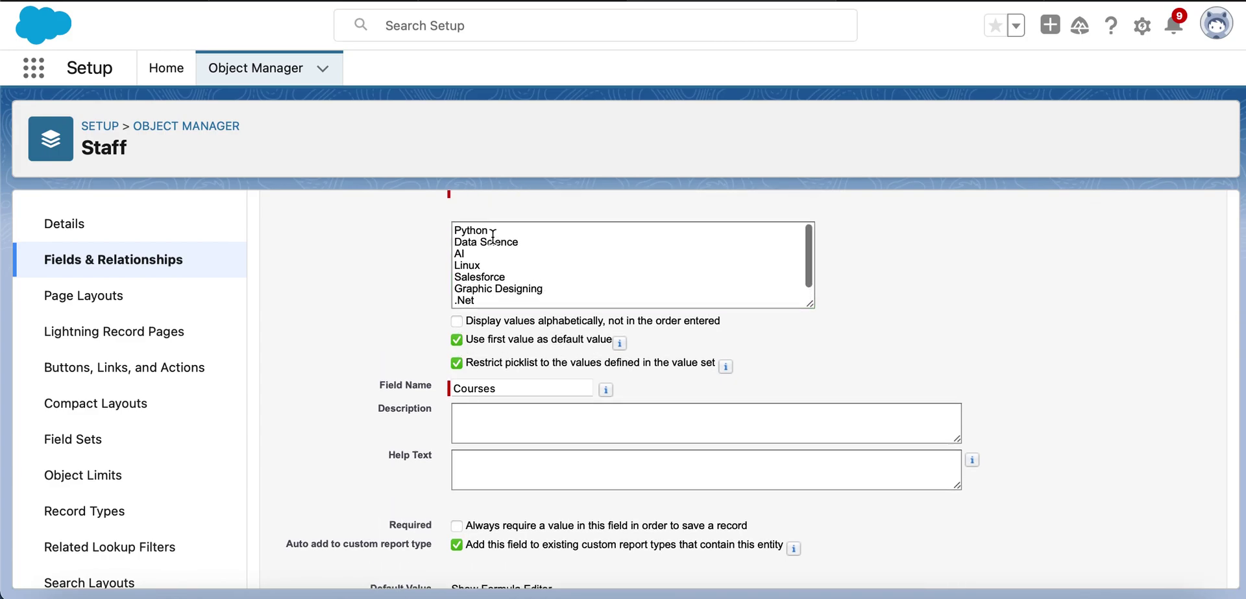
pyautogui.click(458, 341)
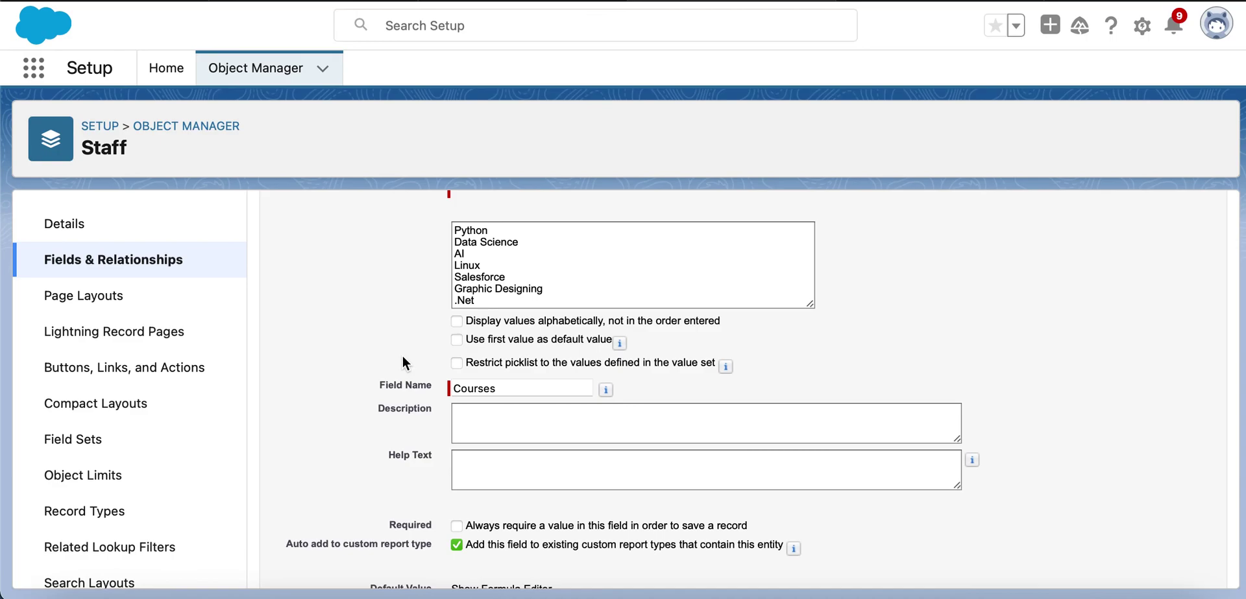
pyautogui.click(457, 363)
pyautogui.scroll(-2, 415, 350)
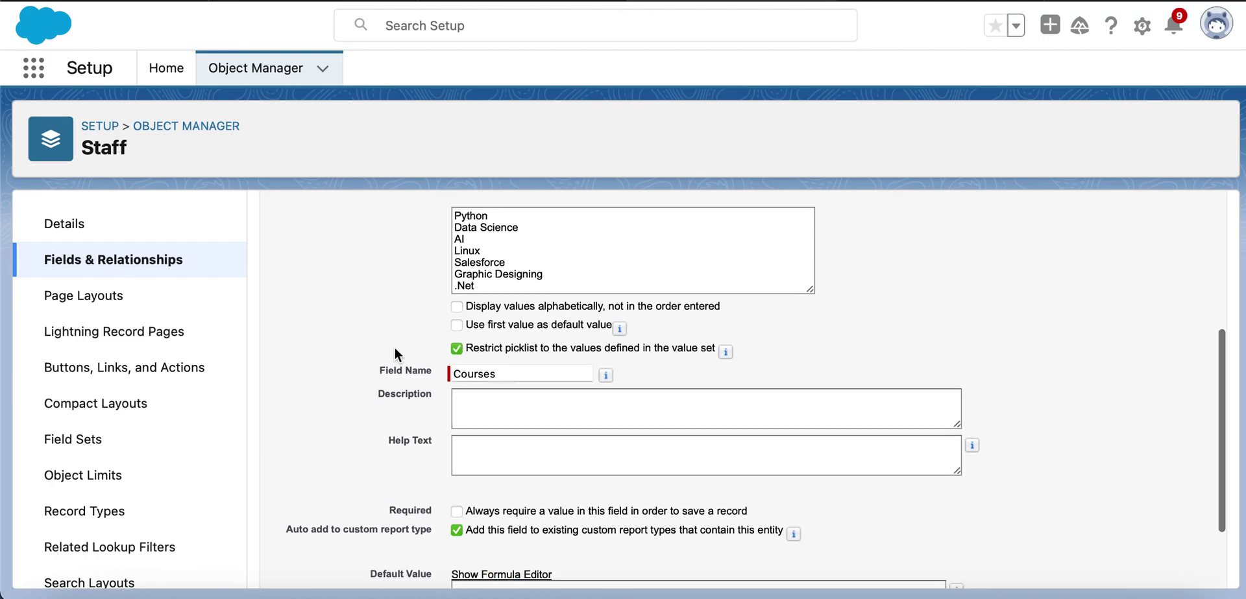
pyautogui.scroll(-2, 409, 305)
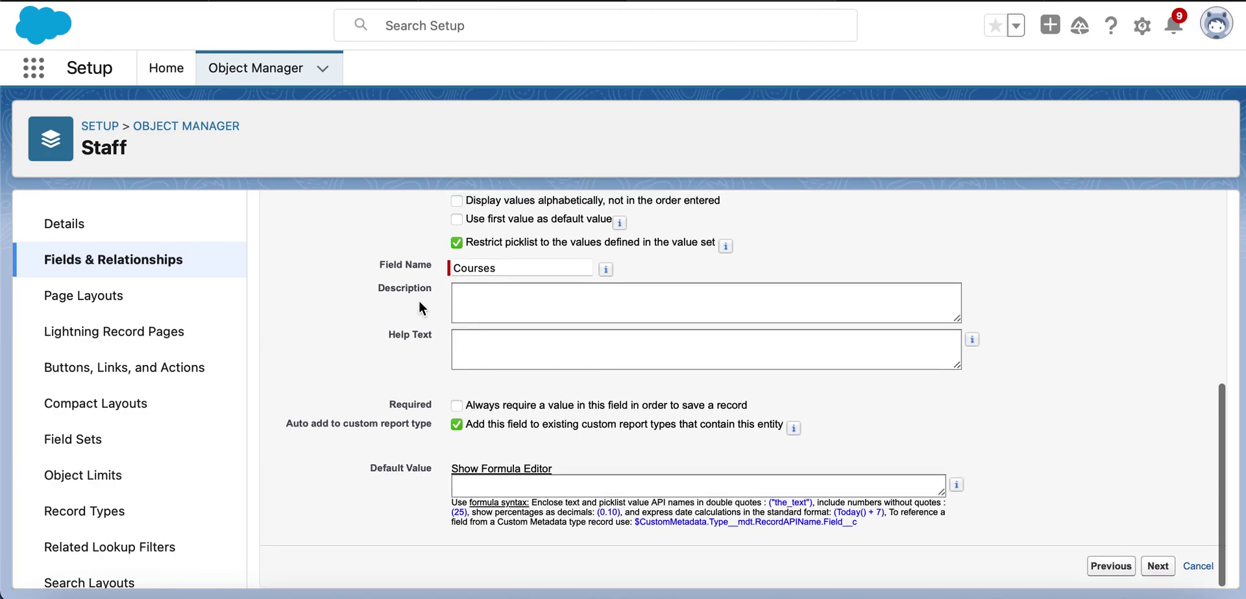
pyautogui.click(463, 410)
pyautogui.click(457, 409)
# Accept the default field-level security and the Staff Layout assignment, and save the Courses field
pyautogui.click(1161, 573)
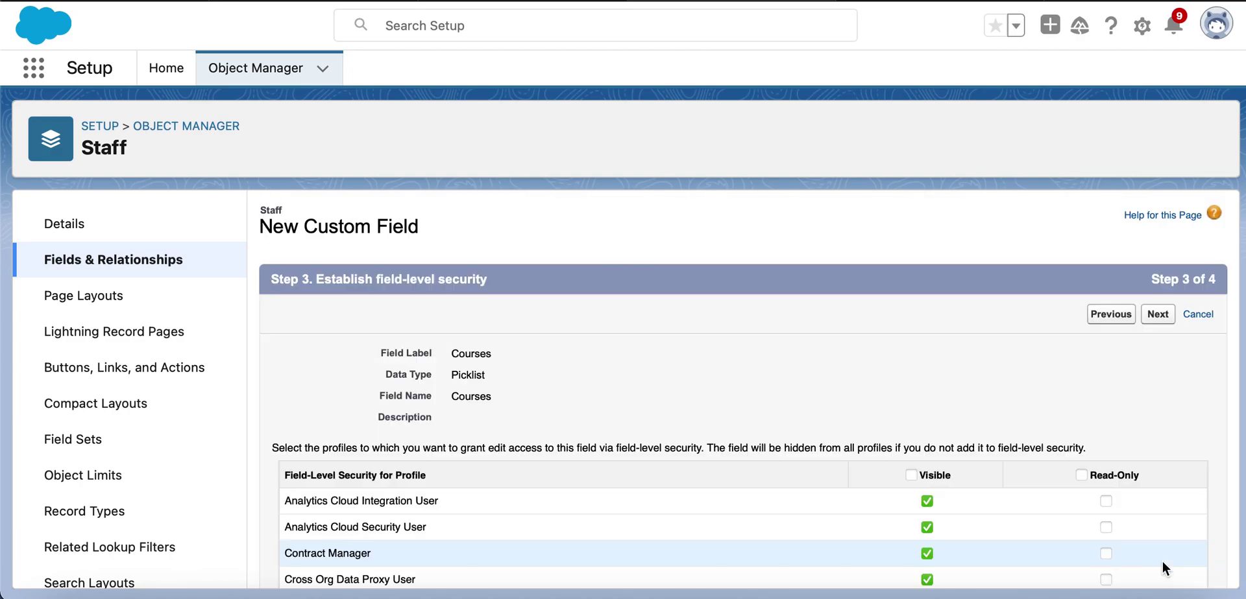
pyautogui.scroll(-12, 1111, 357)
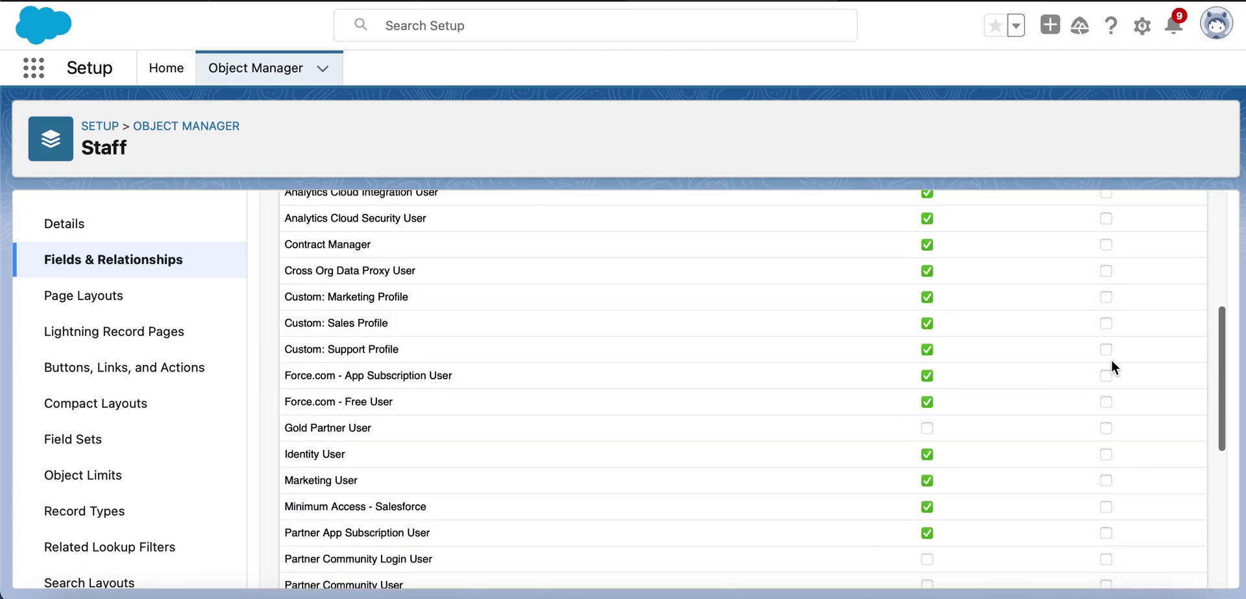
pyautogui.scroll(-1, 1110, 368)
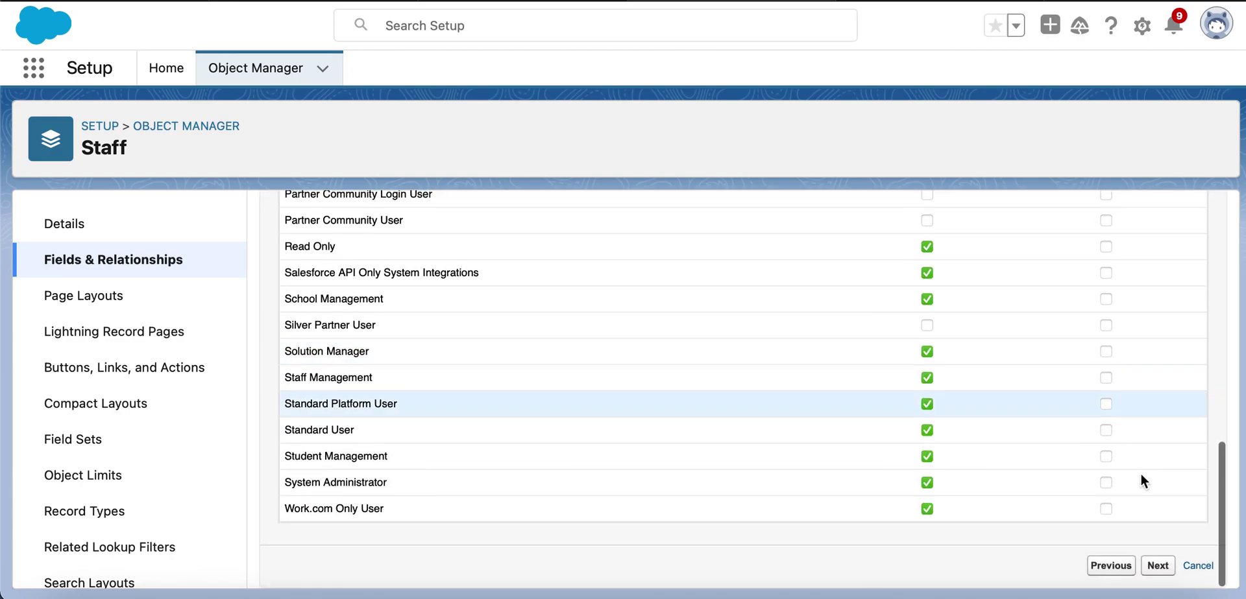
pyautogui.click(1159, 566)
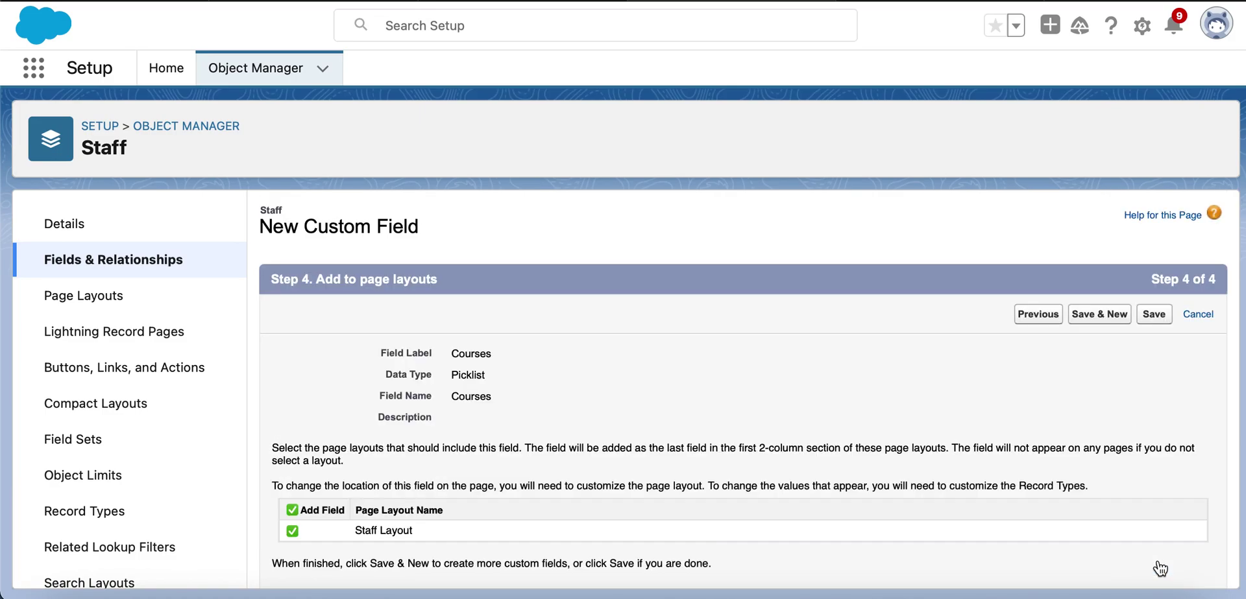
pyautogui.click(1155, 314)
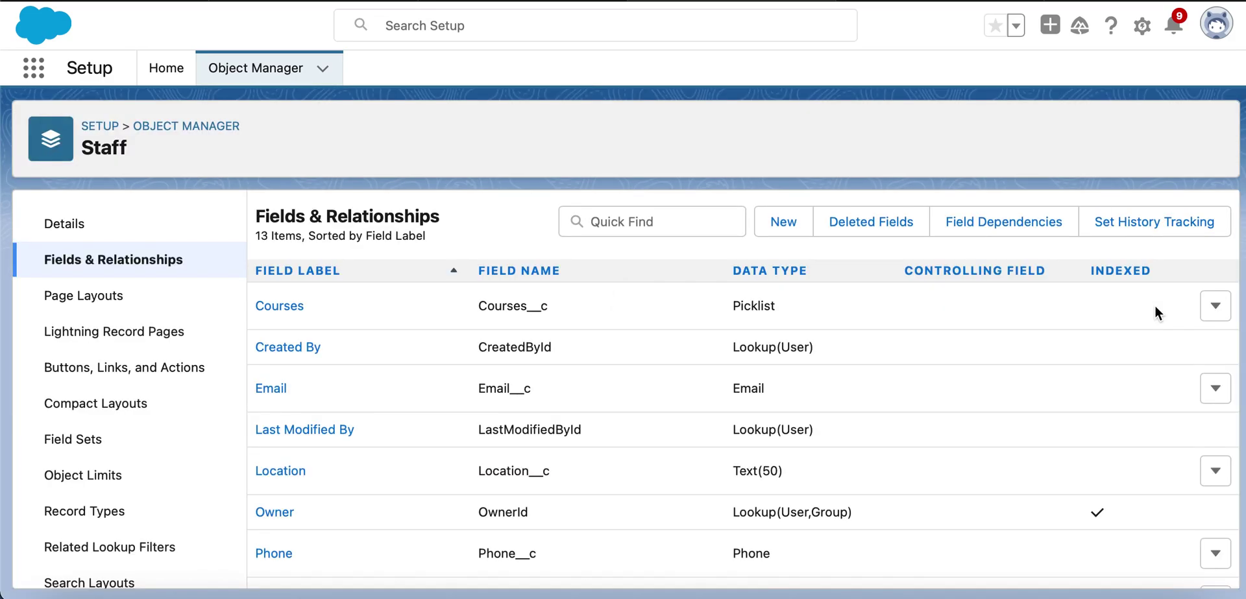
# Check the Courses picklist on a new Teacher staff record in the School Management app, then cancel the record
pyautogui.click(543, 3)
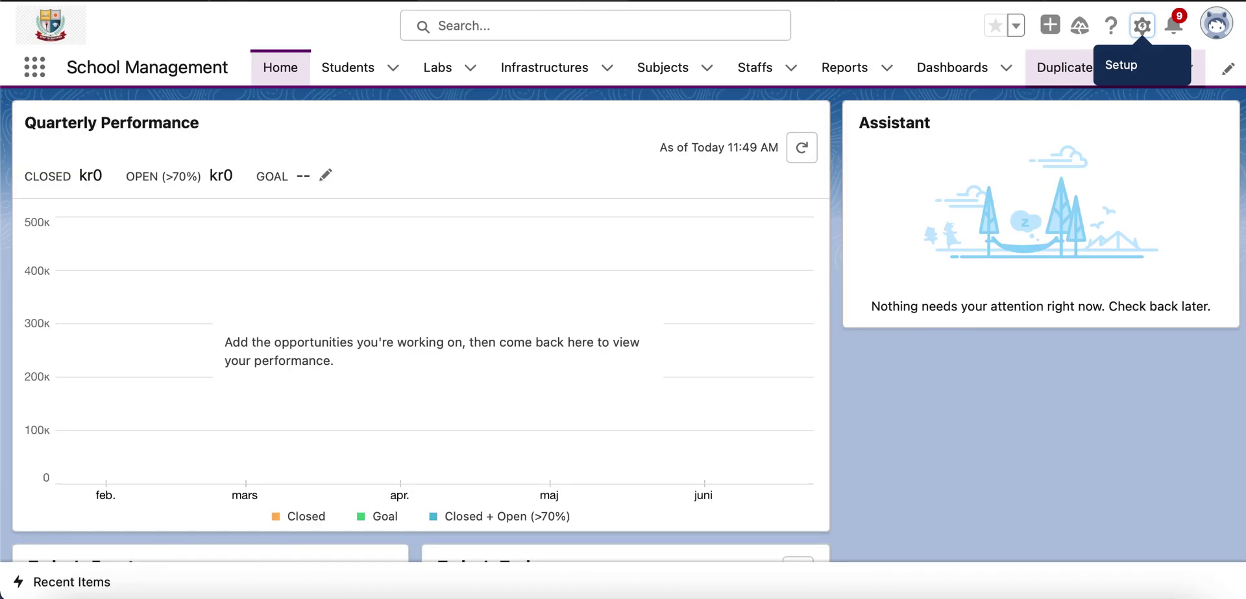
pyautogui.click(1142, 26)
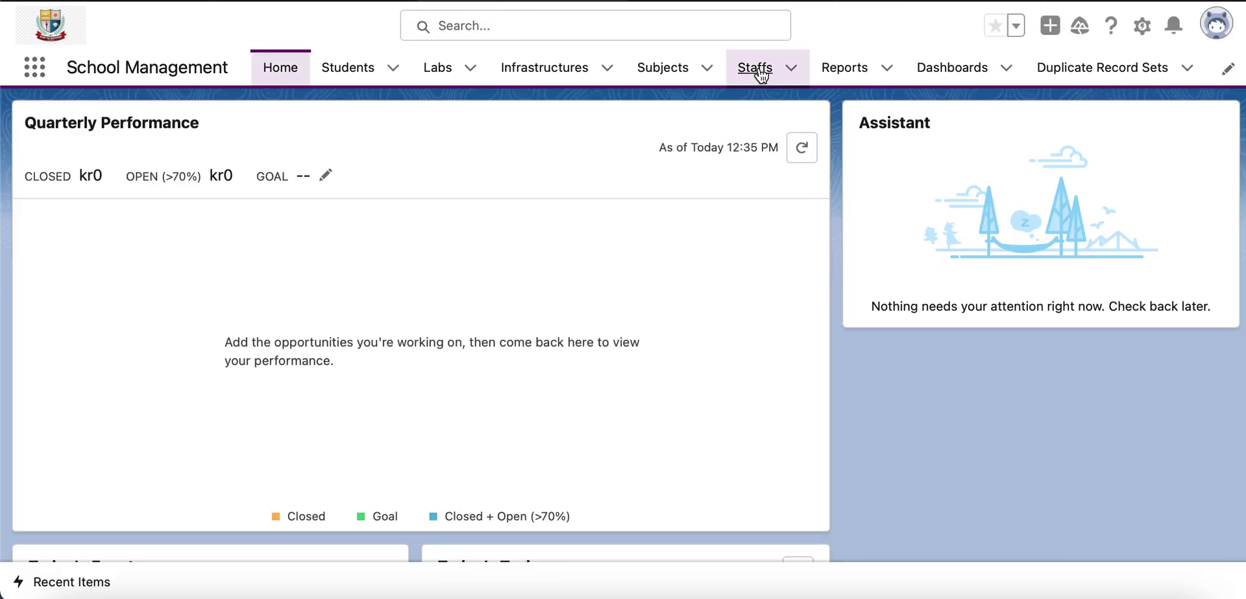
pyautogui.click(758, 72)
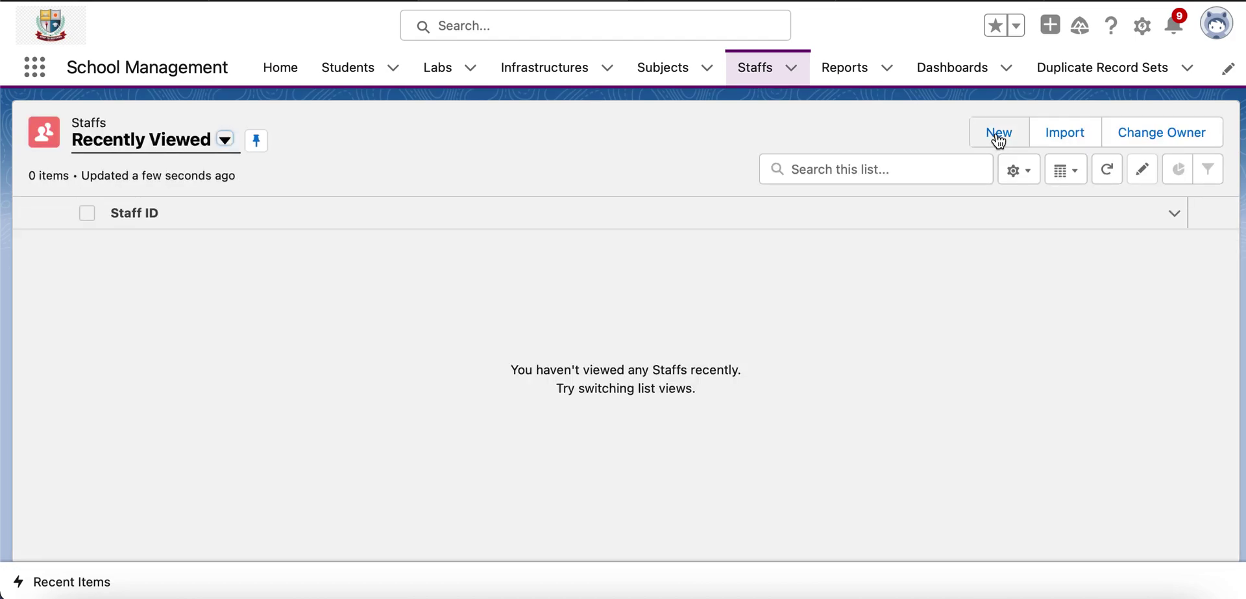
pyautogui.click(998, 137)
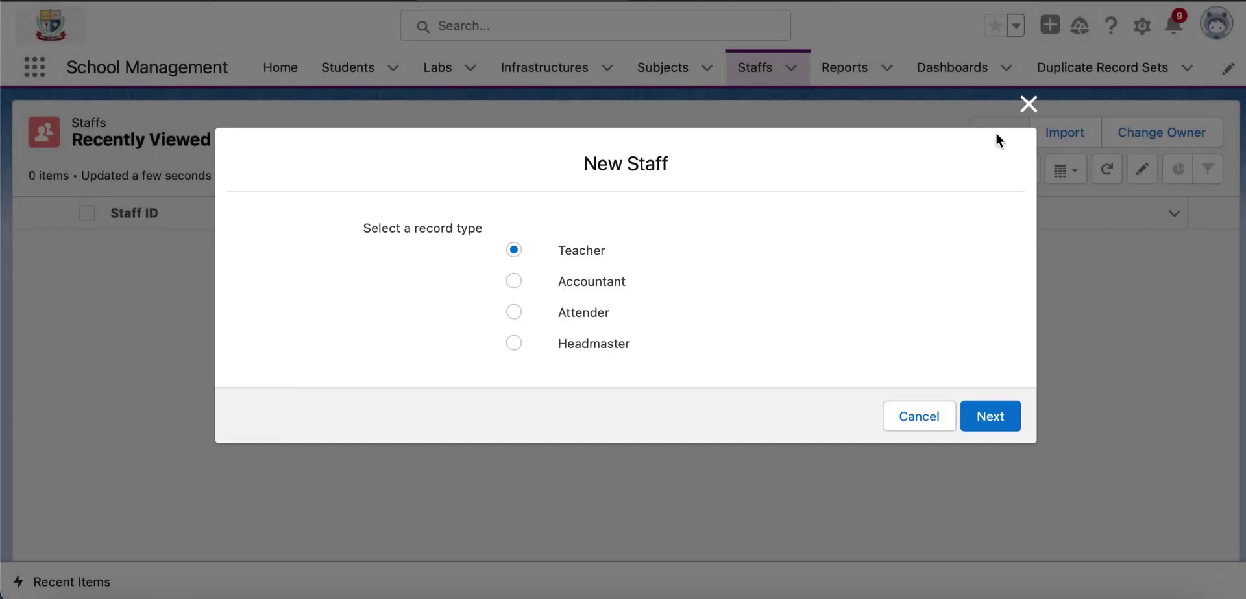
pyautogui.click(986, 420)
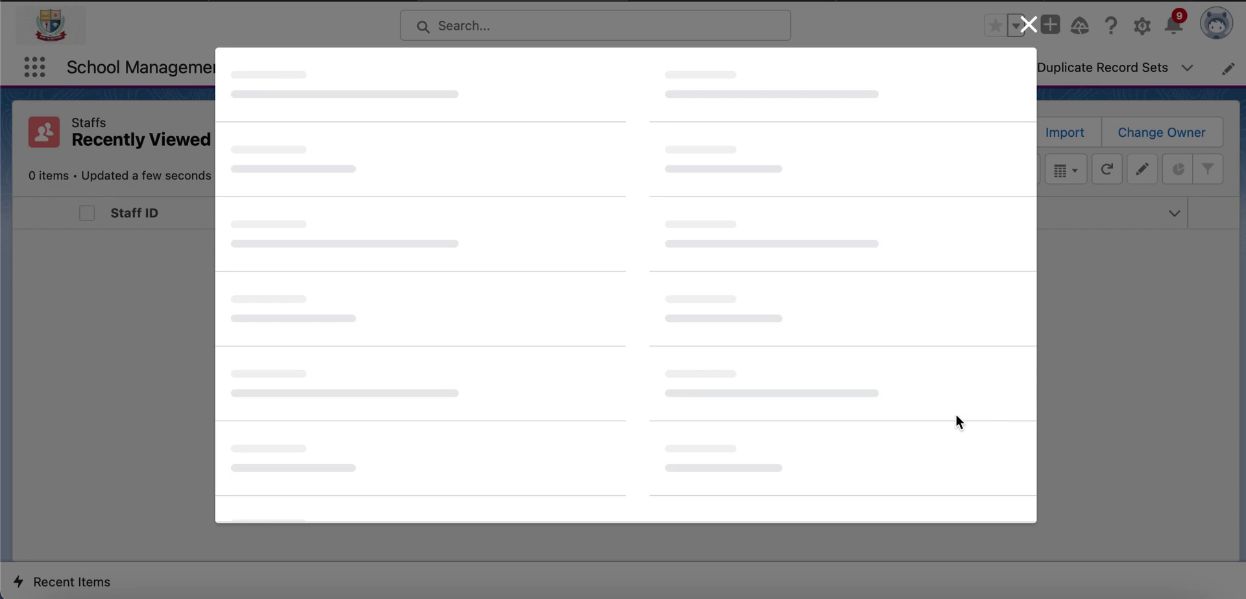
pyautogui.scroll(-3, 589, 408)
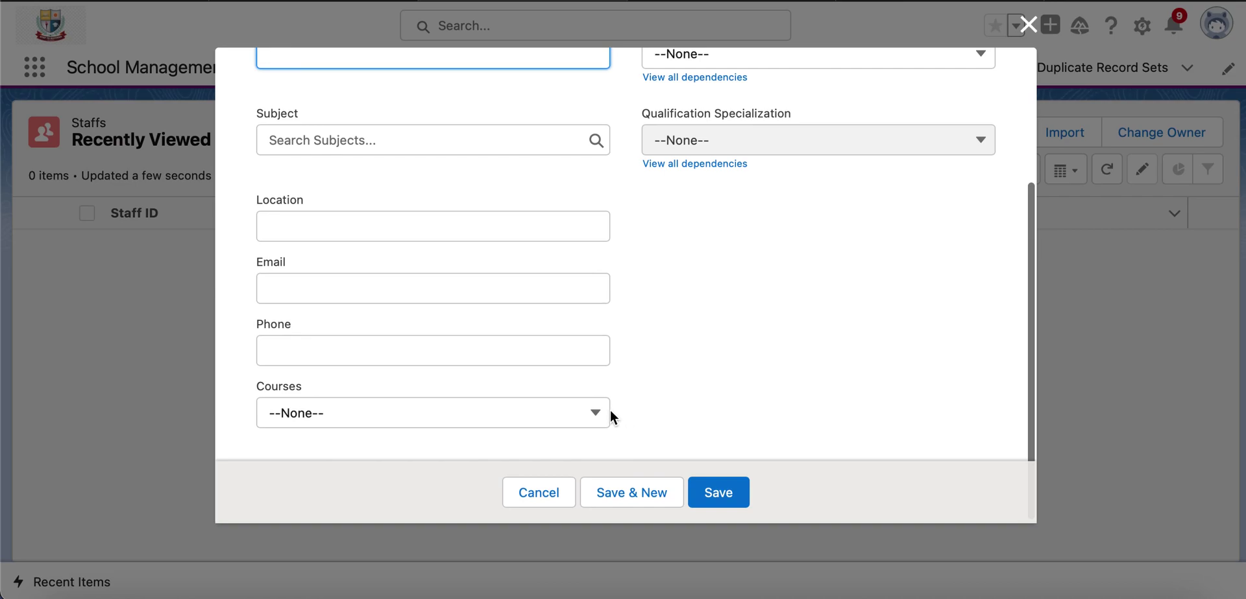
pyautogui.click(538, 496)
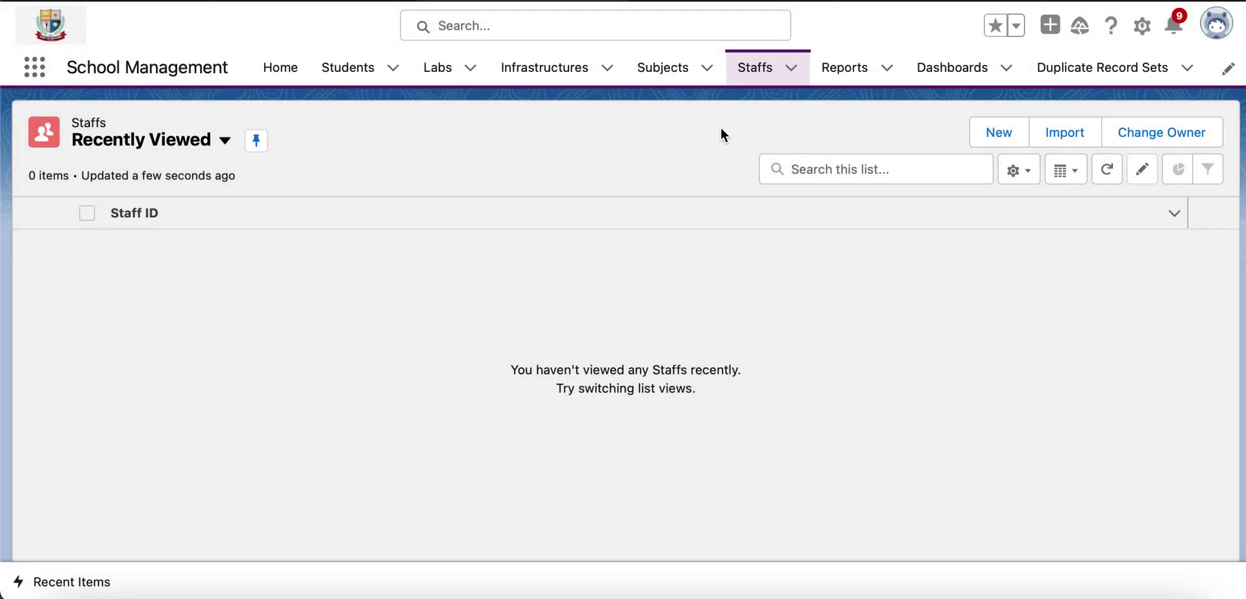
# Switch to Salesforce Setup and start a new custom field of type Picklist (Multi-Select) on the Student object
pyautogui.click(937, 1)
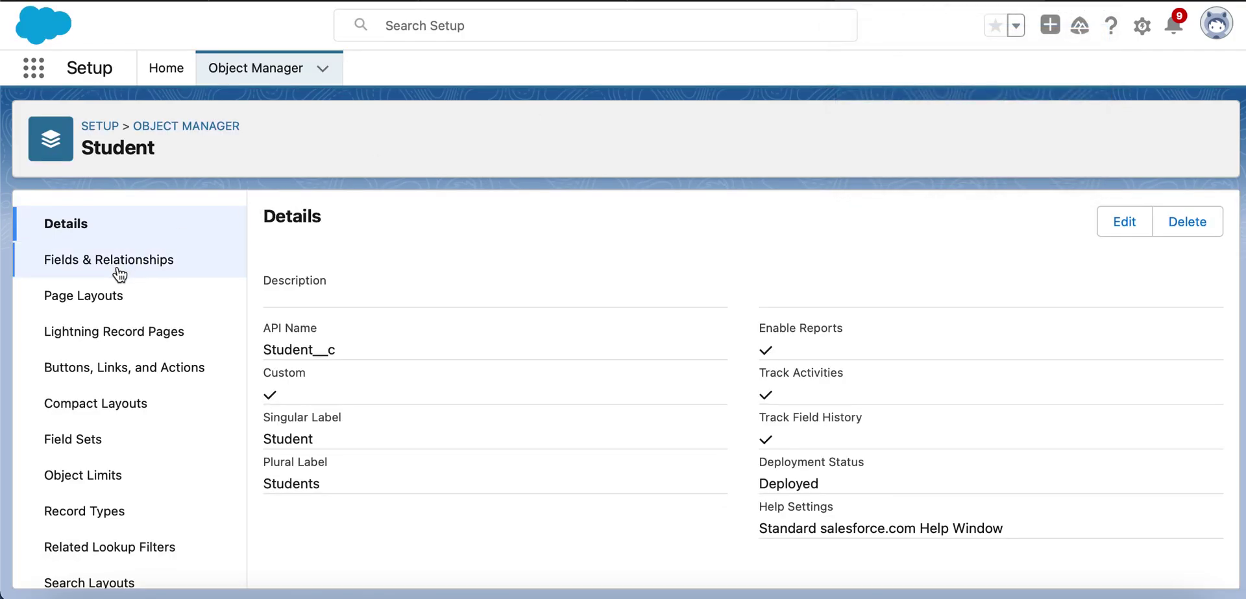
pyautogui.click(95, 262)
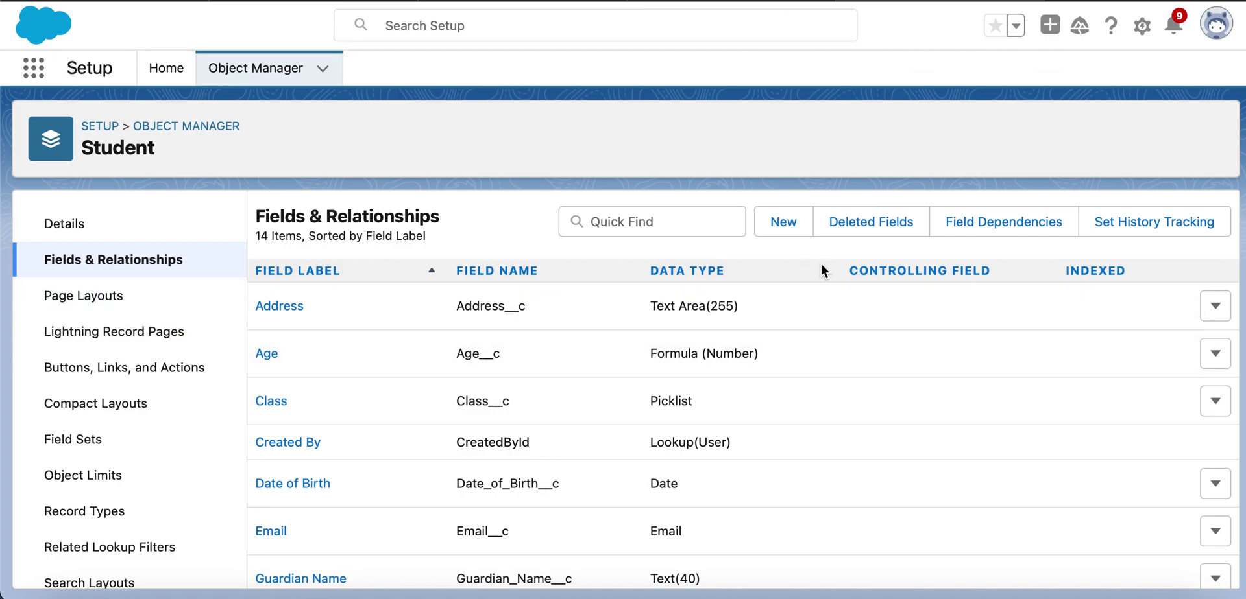
pyautogui.click(764, 223)
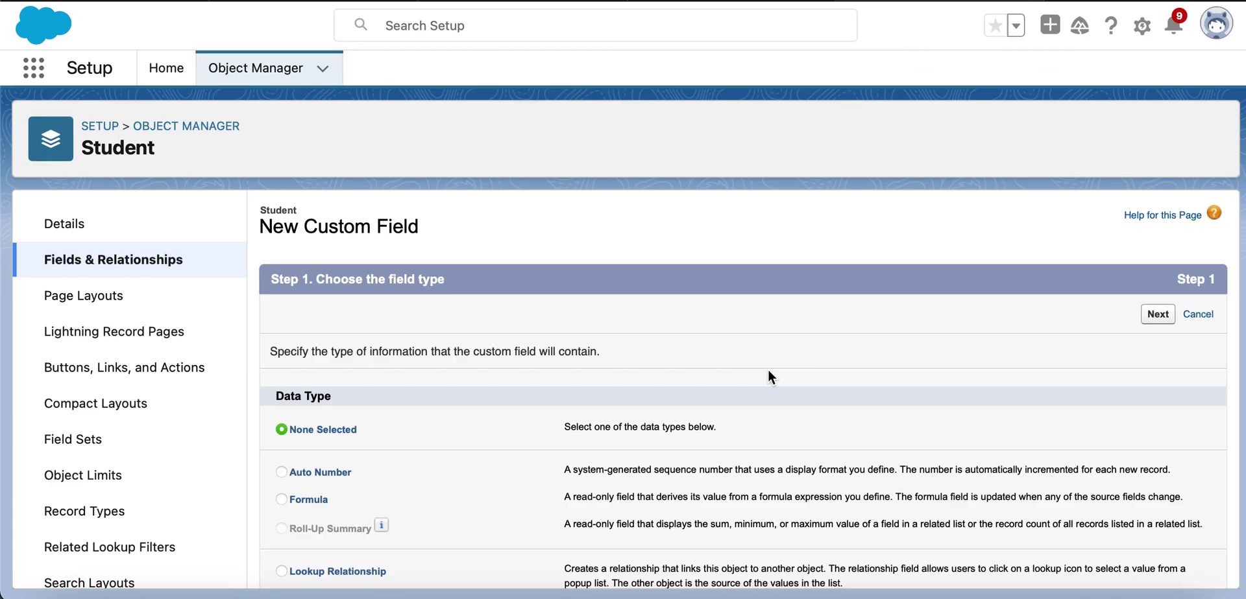
pyautogui.scroll(-5, 767, 367)
pyautogui.scroll(-6, 768, 371)
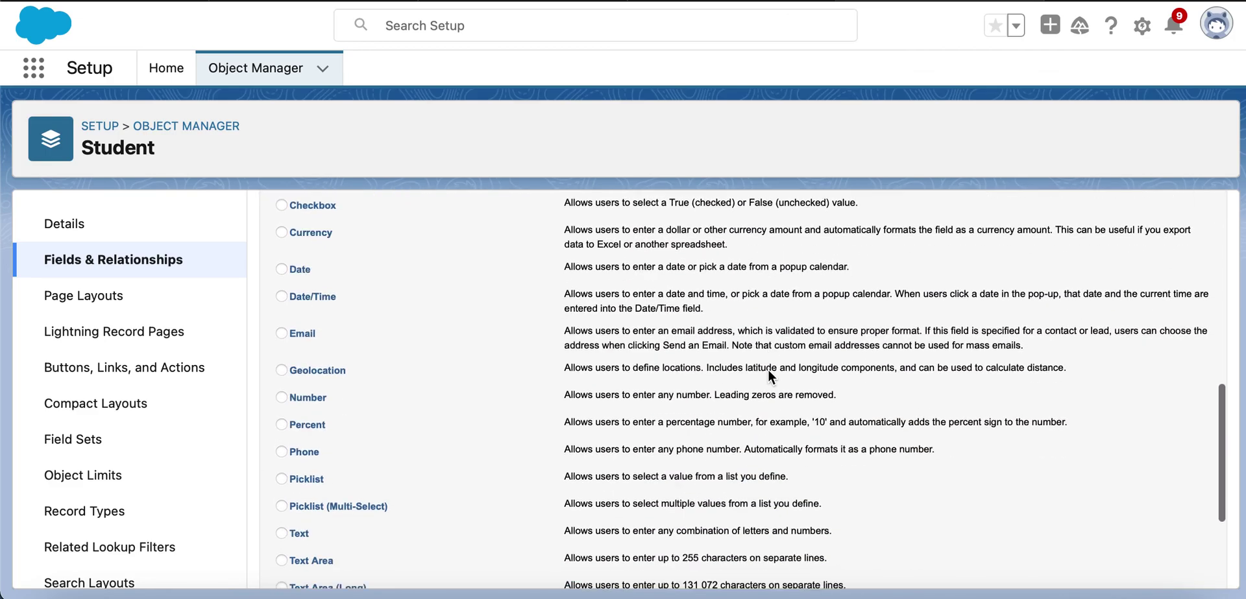
pyautogui.scroll(-2, 454, 396)
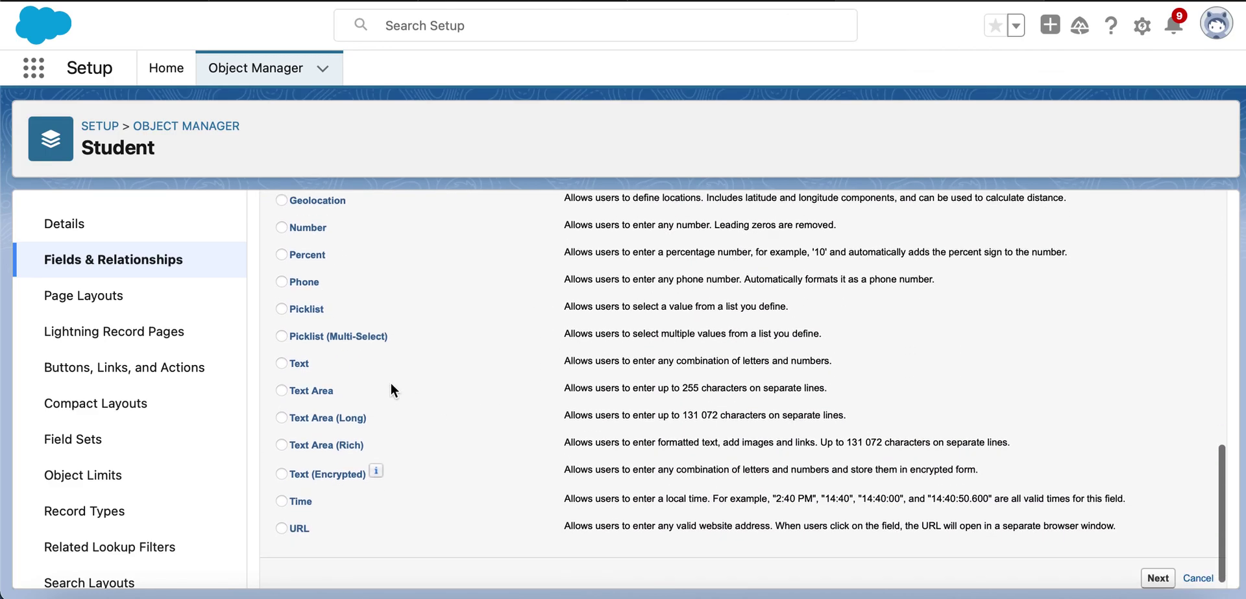
pyautogui.click(280, 337)
pyautogui.scroll(-1, 656, 427)
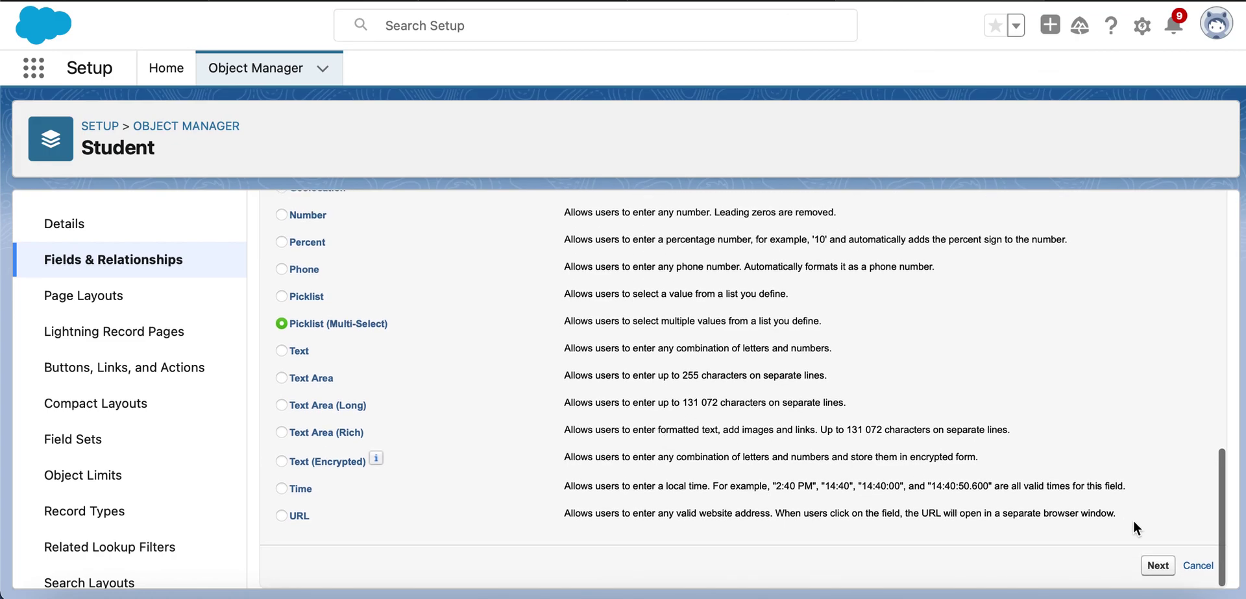
pyautogui.click(1158, 566)
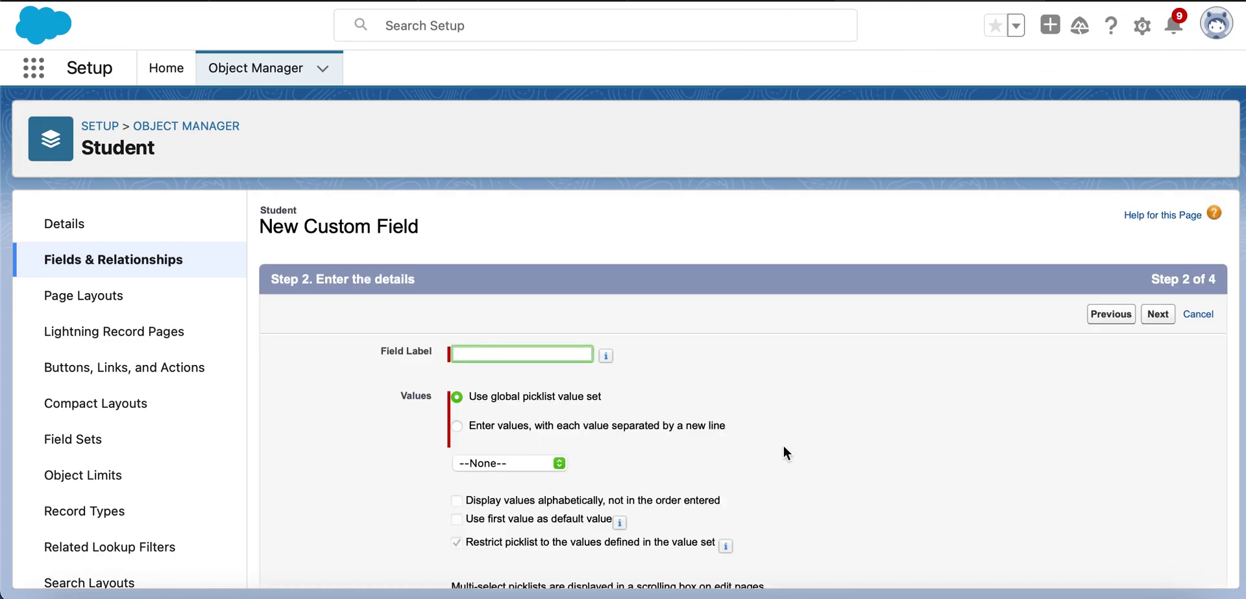
# Label the field Extra Curricular Activities and choose to enter its own values, one per line
pyautogui.write('Extr')
pyautogui.click(518, 382)
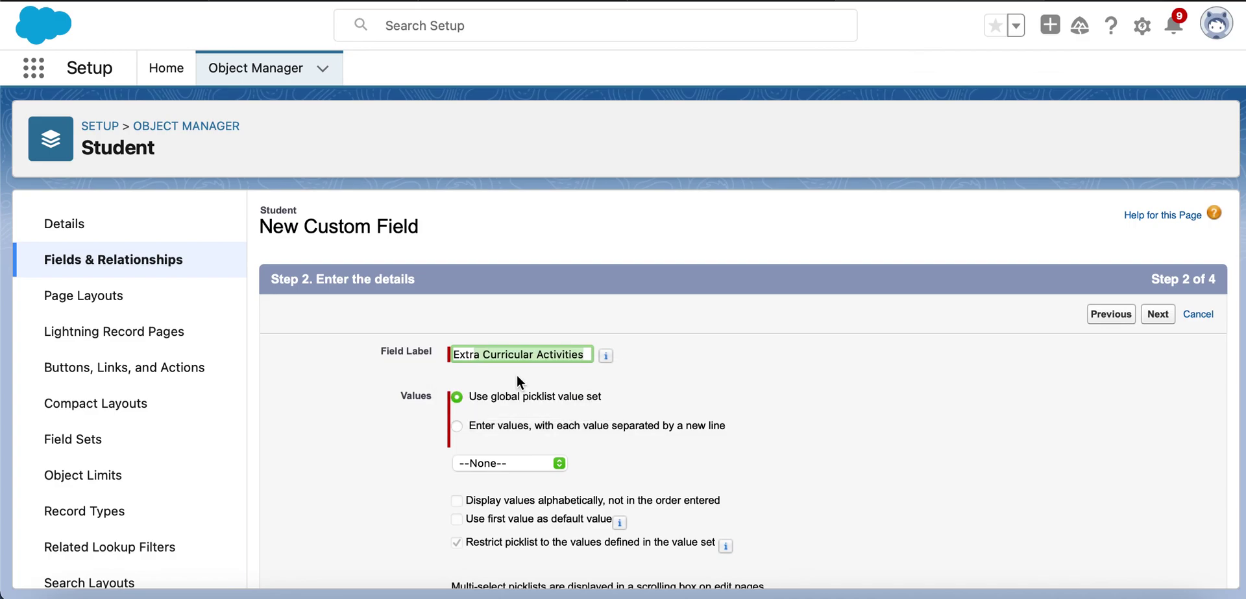
pyautogui.click(462, 426)
pyautogui.scroll(-3, 465, 425)
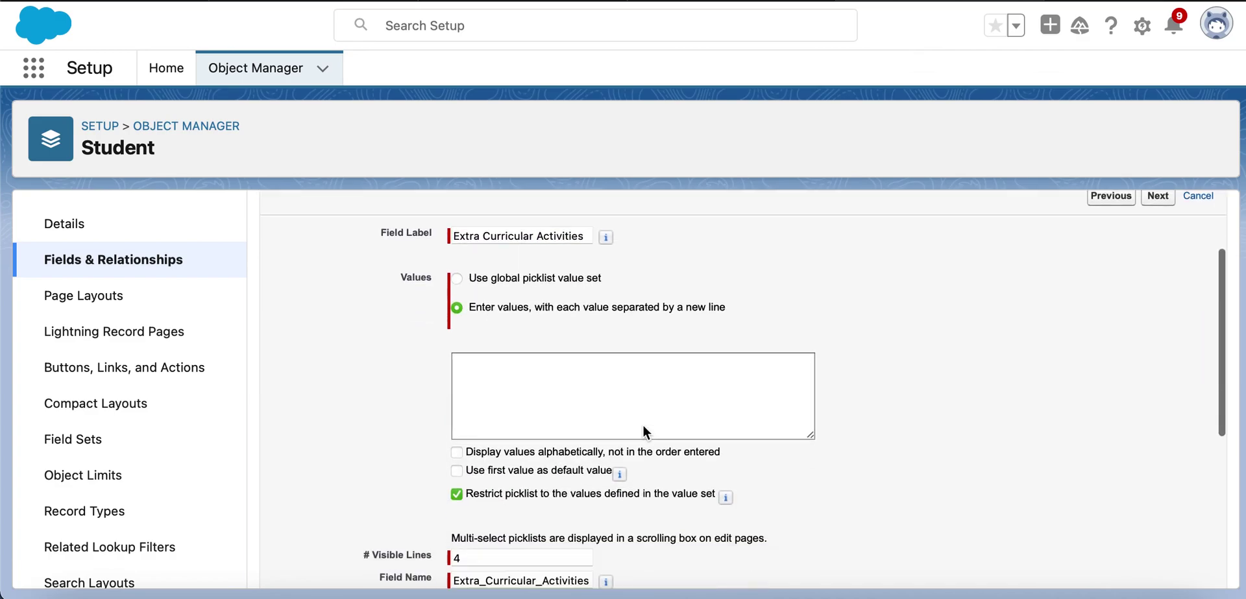
# Copy the activities Swimming, Dance, Music, Football, Chess, Violin, Debates, Taekwondo and Skating from the Word document into the values list, without a trailing blank line
pyautogui.click(504, 358)
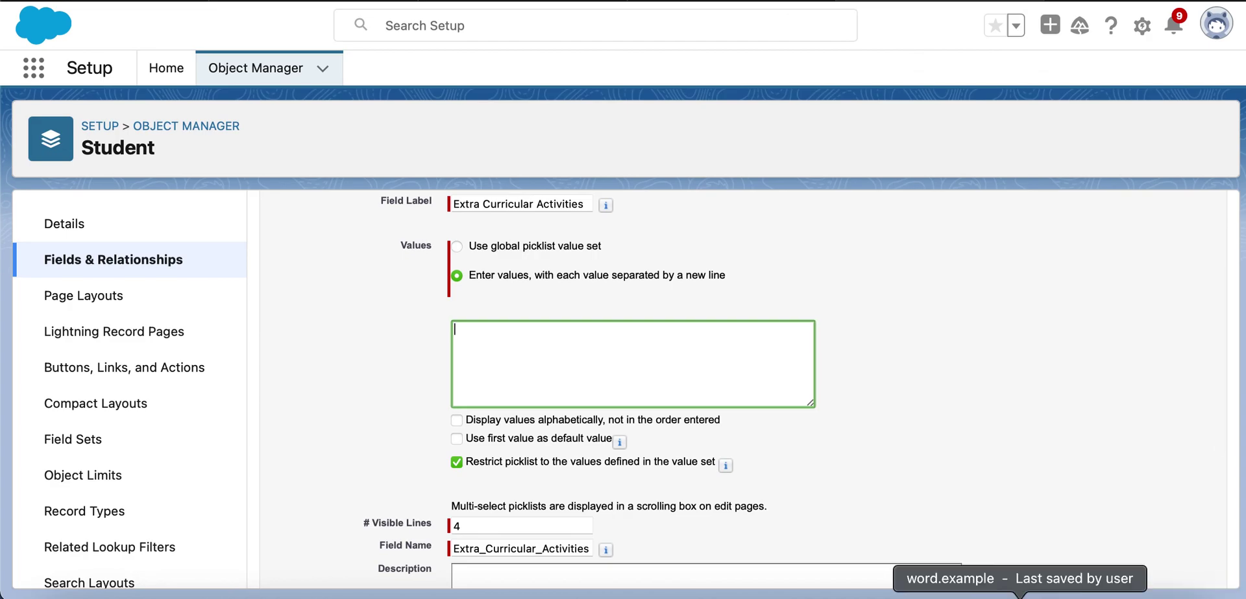
pyautogui.click(1020, 595)
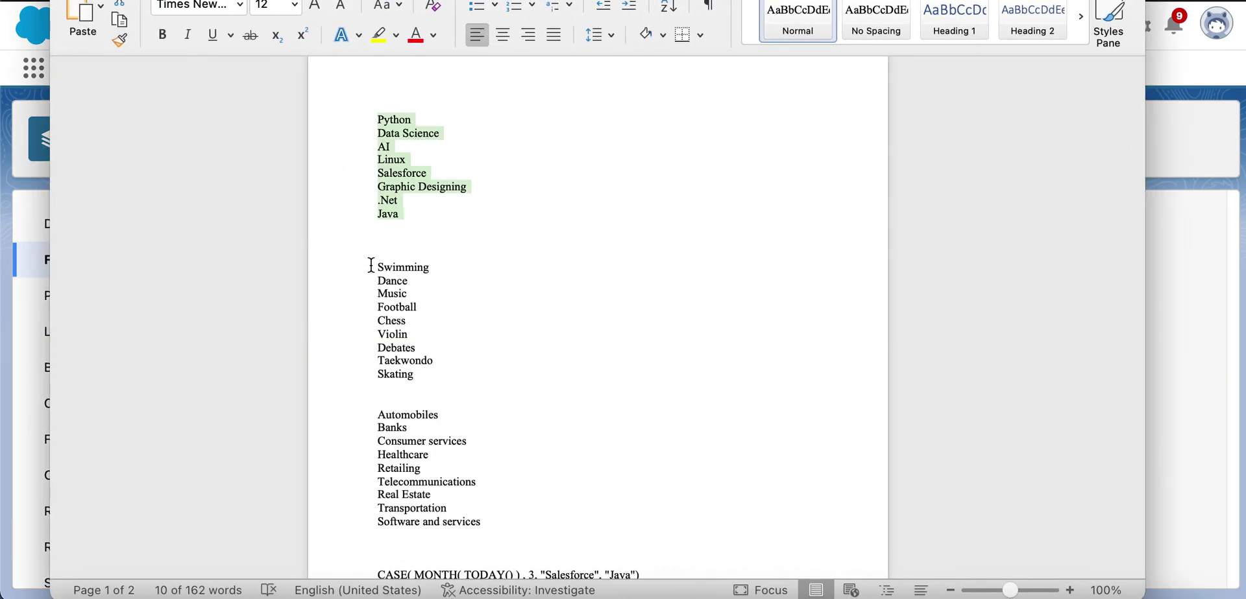
pyautogui.moveTo(381, 261); pyautogui.dragTo(477, 394)
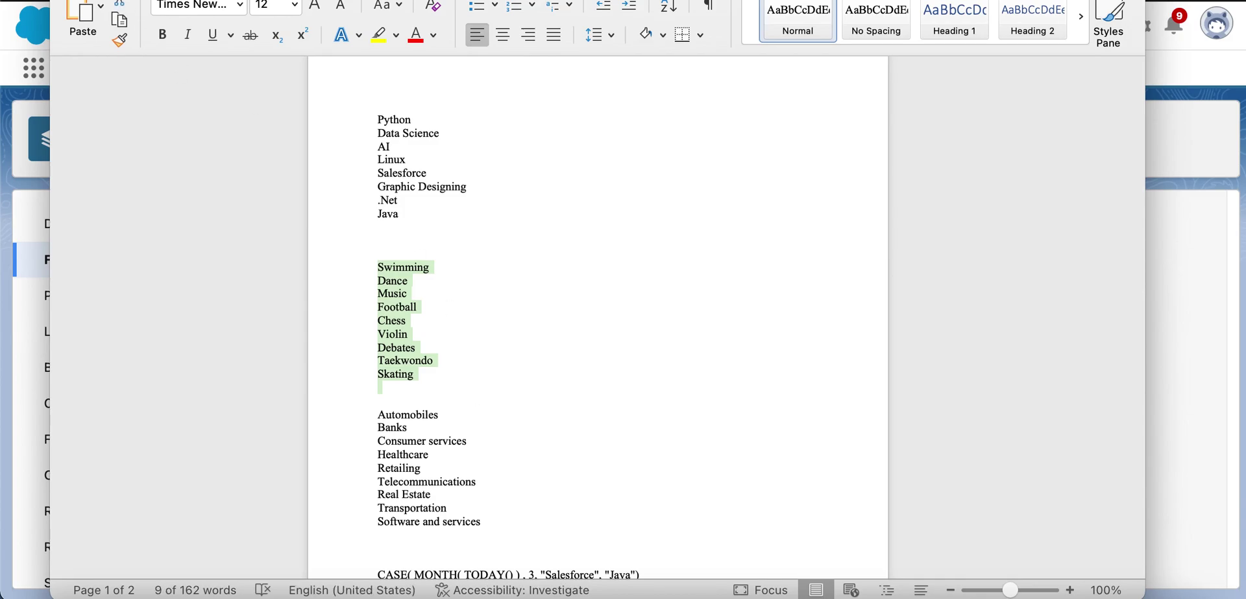
pyautogui.press('super+m')
pyautogui.click(528, 348)
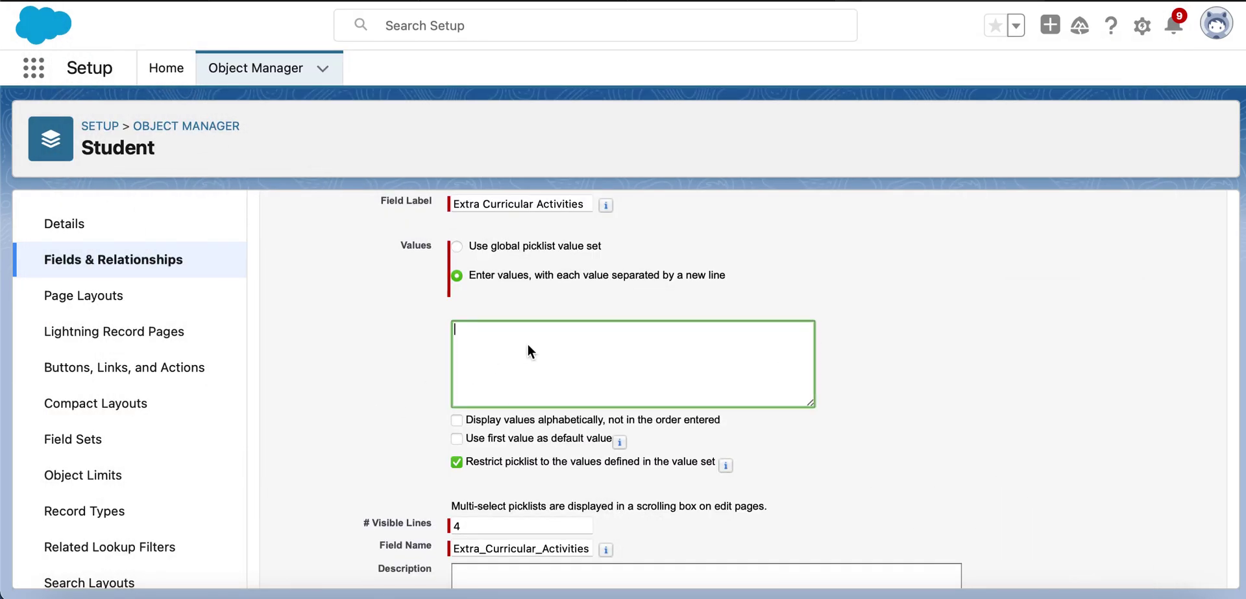
pyautogui.write('Swimming Football Chess Violin Debates Taekwondo Skating')
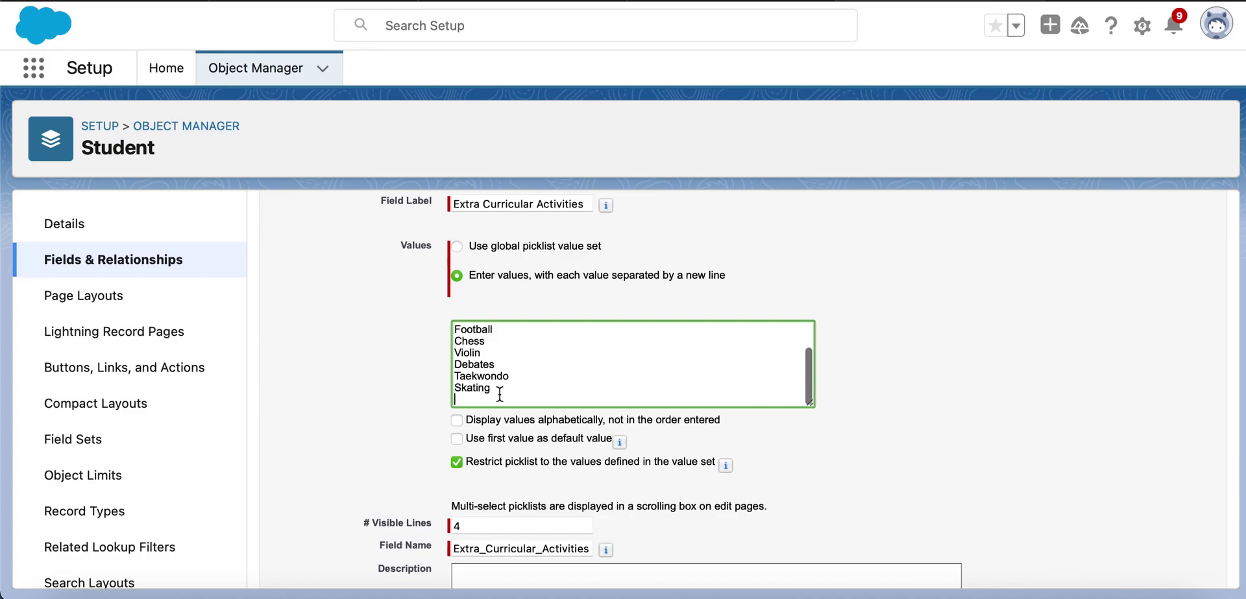
pyautogui.press('BackSpace')
# Accept the default field-level security and the Student Layout assignment, and save the Extra Curricular Activities field
pyautogui.scroll(-5, 588, 368)
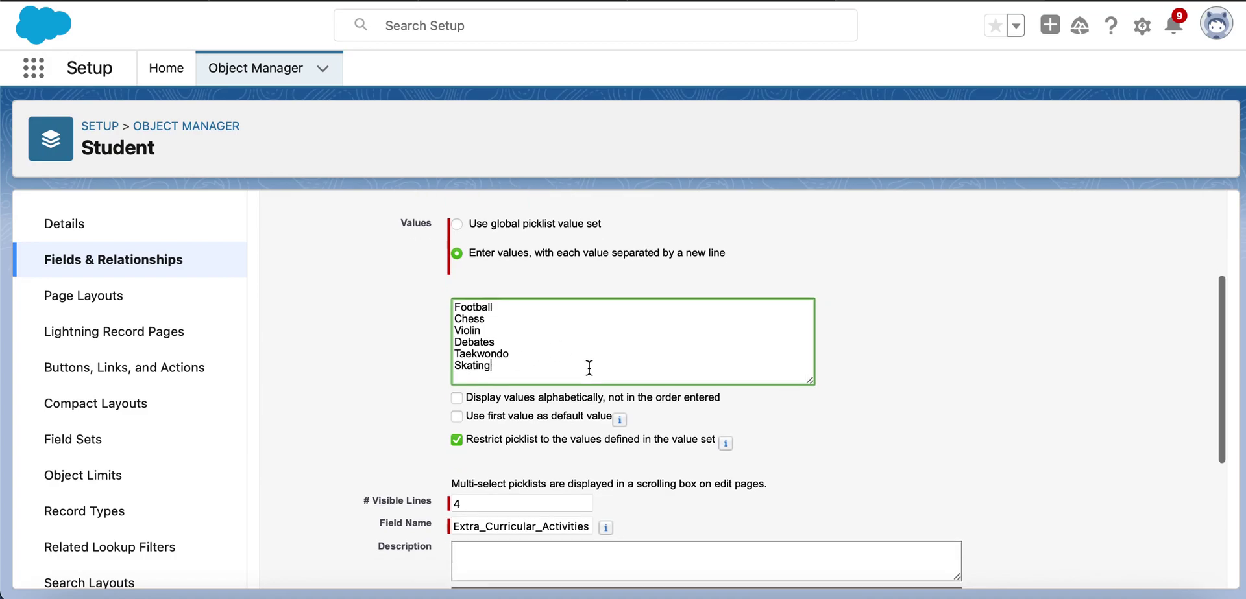
pyautogui.scroll(-3, 513, 307)
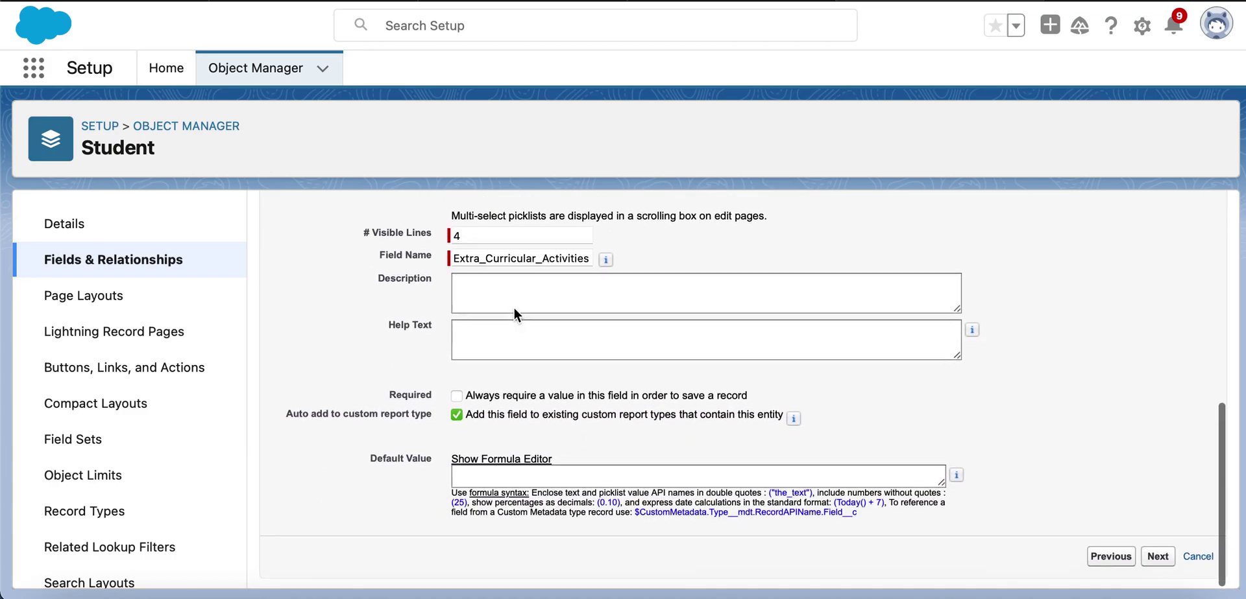
pyautogui.click(1151, 565)
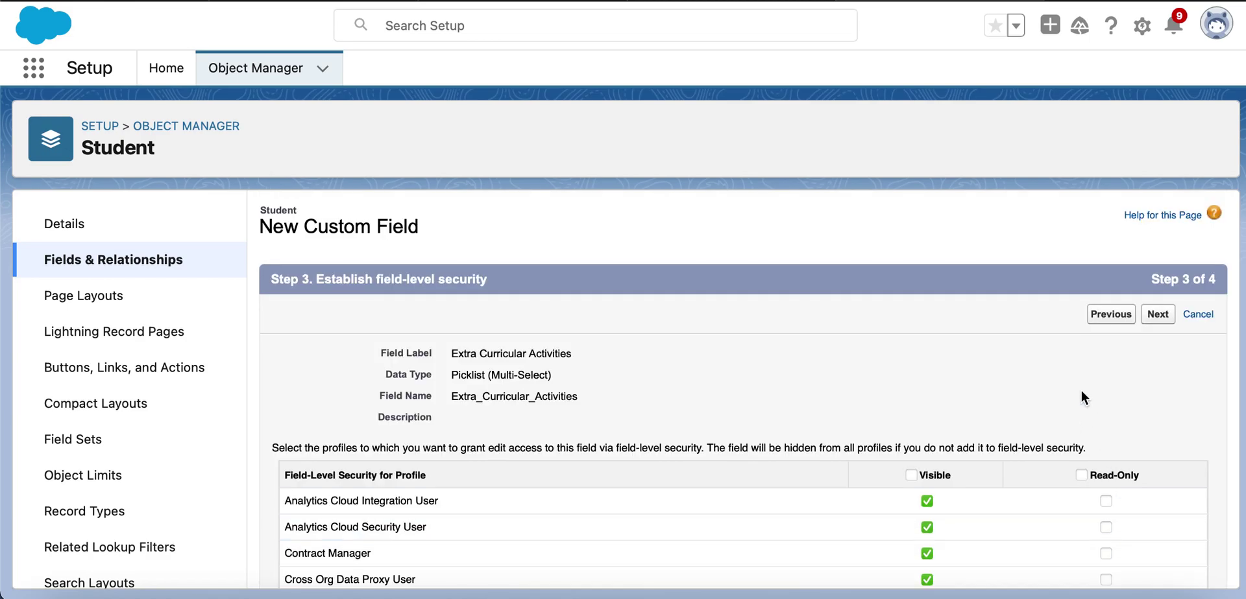
pyautogui.scroll(-15, 1081, 390)
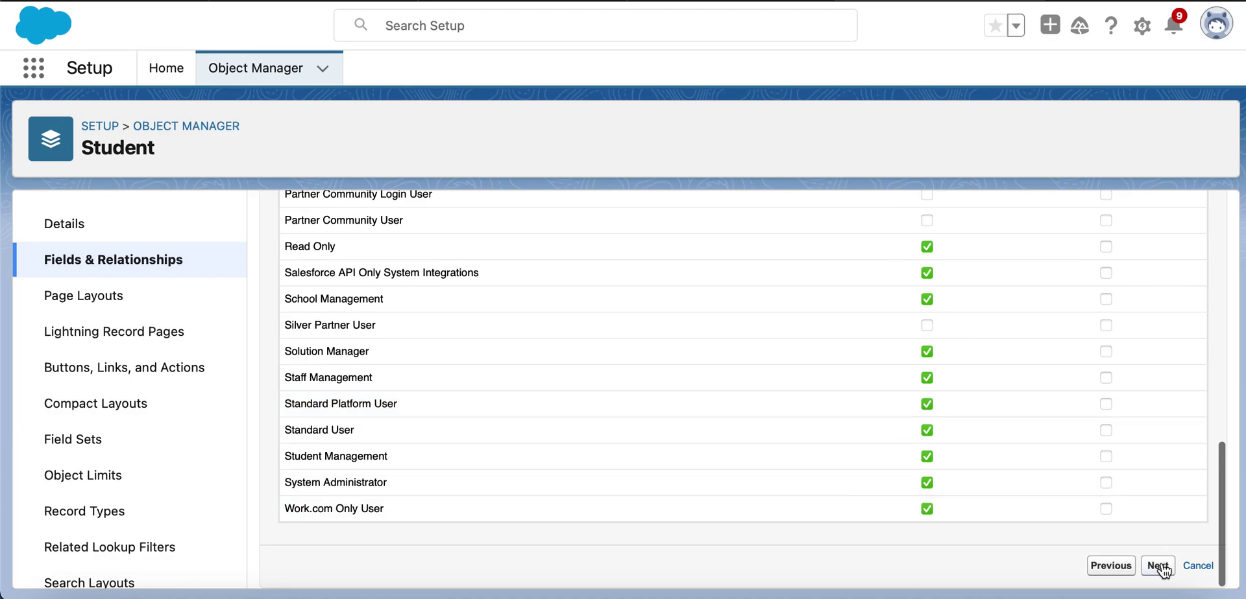
pyautogui.click(1159, 567)
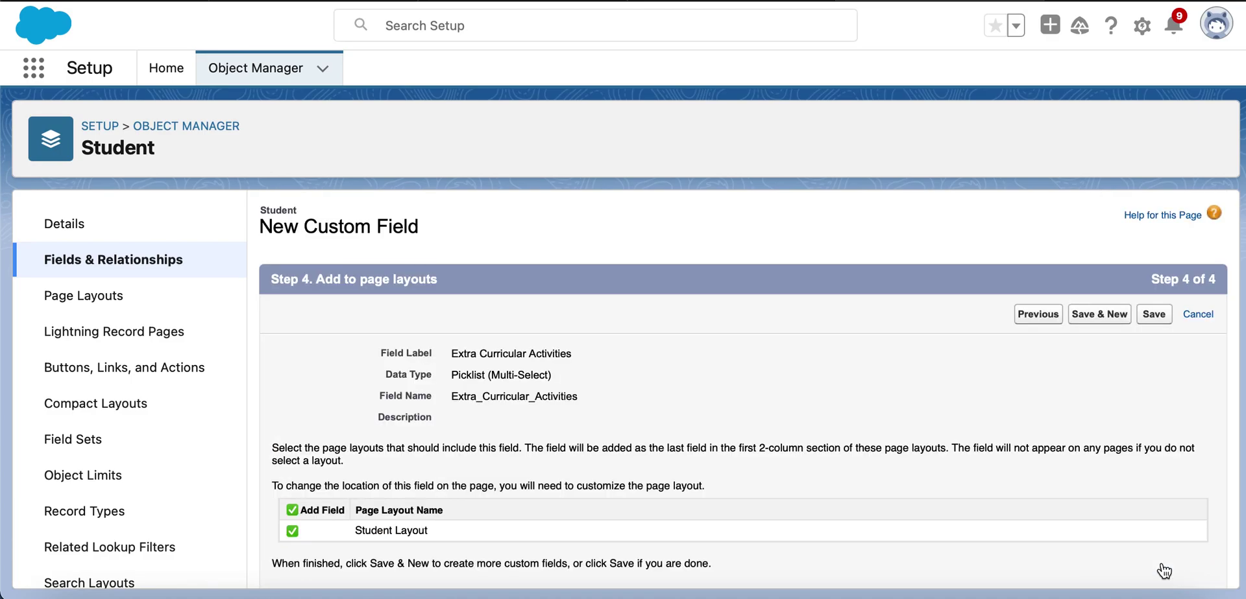
pyautogui.click(1157, 314)
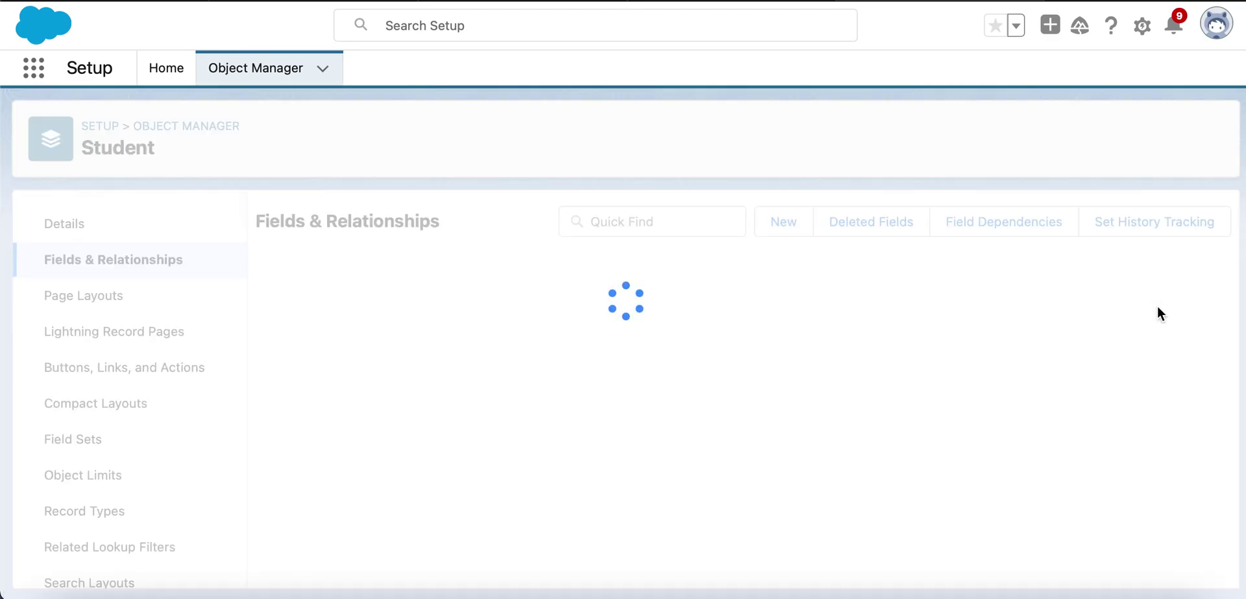
# Open a new student record in the School Management app and find its Extra Curricular Activities field
pyautogui.click(509, 3)
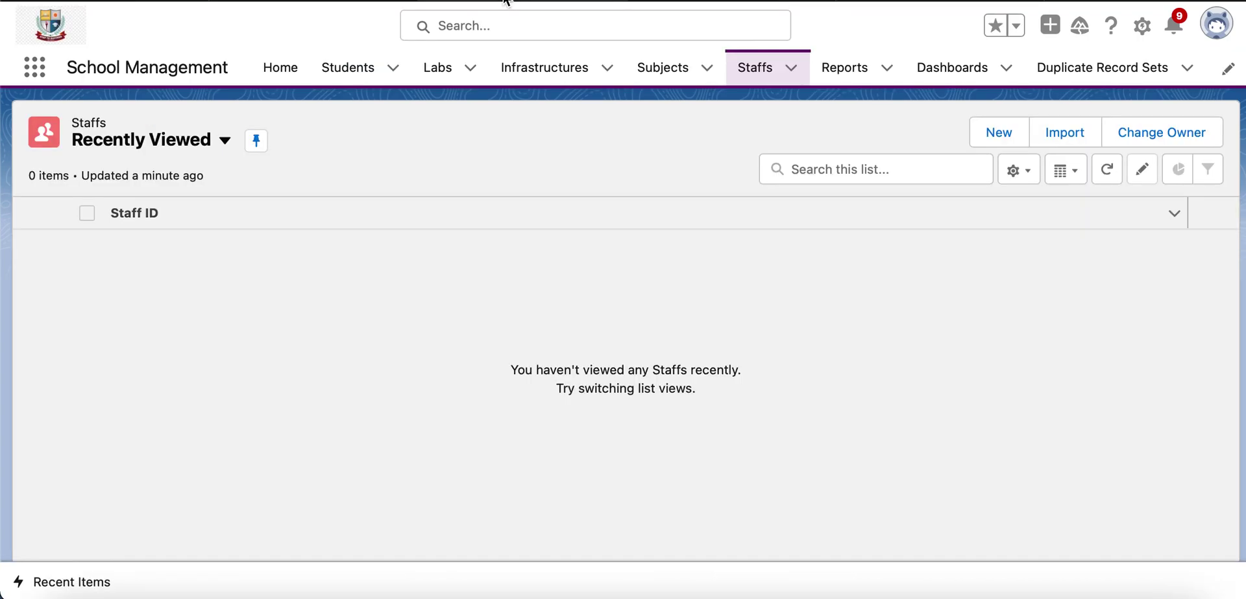
pyautogui.click(360, 63)
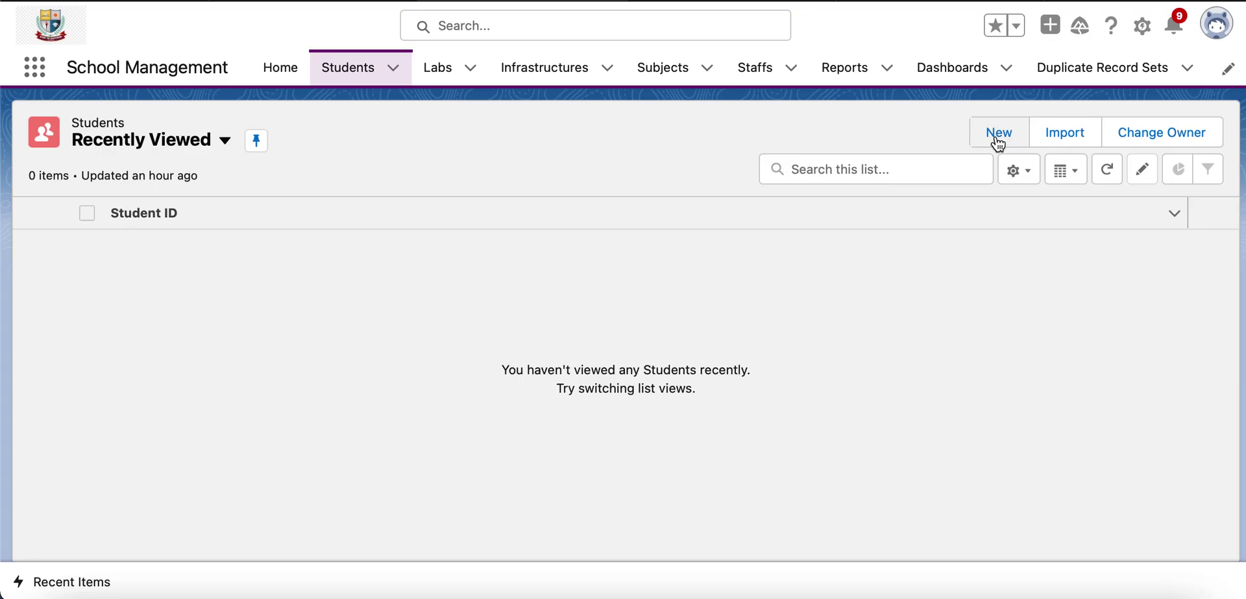
pyautogui.click(997, 134)
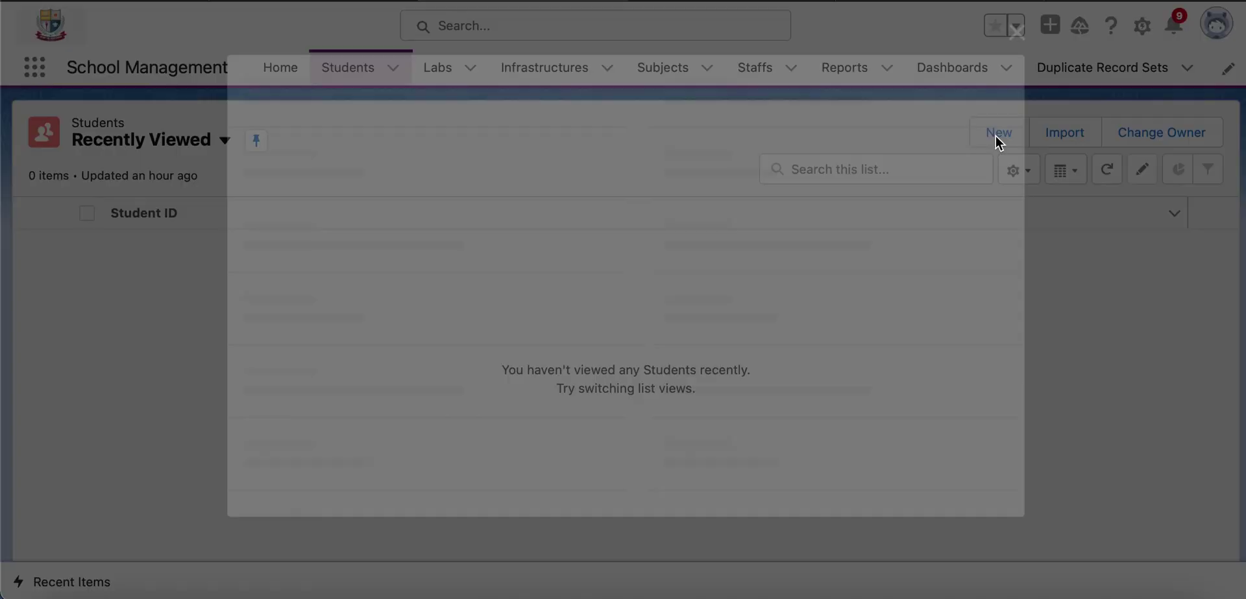
pyautogui.scroll(-6, 698, 358)
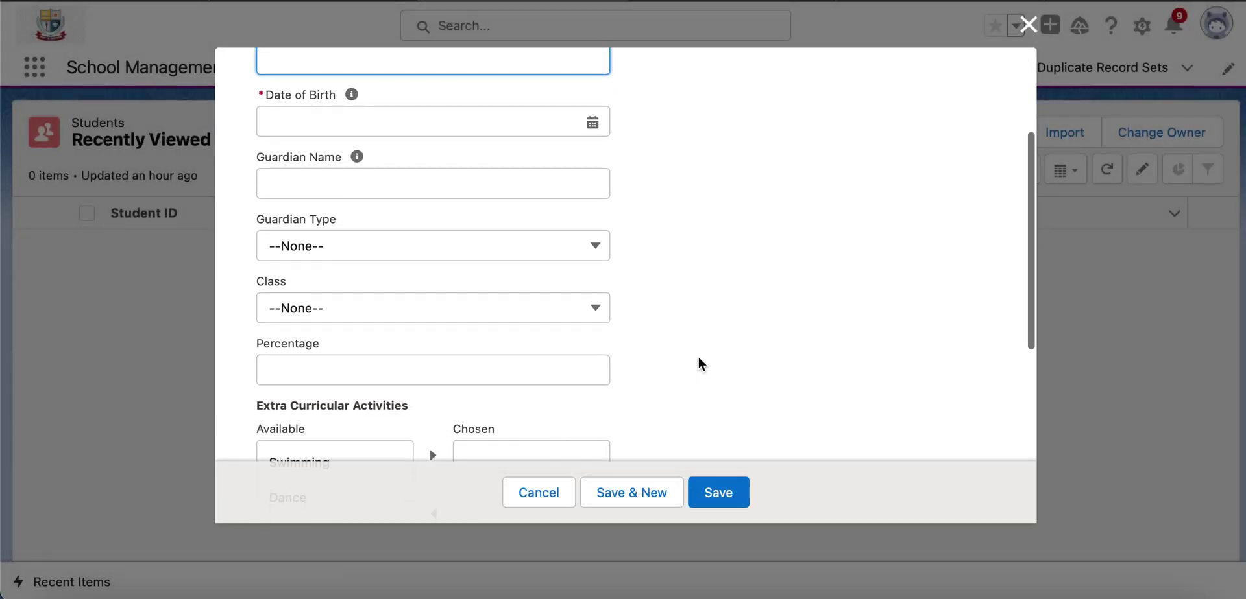
# Try choosing Swimming and Music under Extra Curricular Activities and removing Music again, then cancel the student record
pyautogui.click(340, 215)
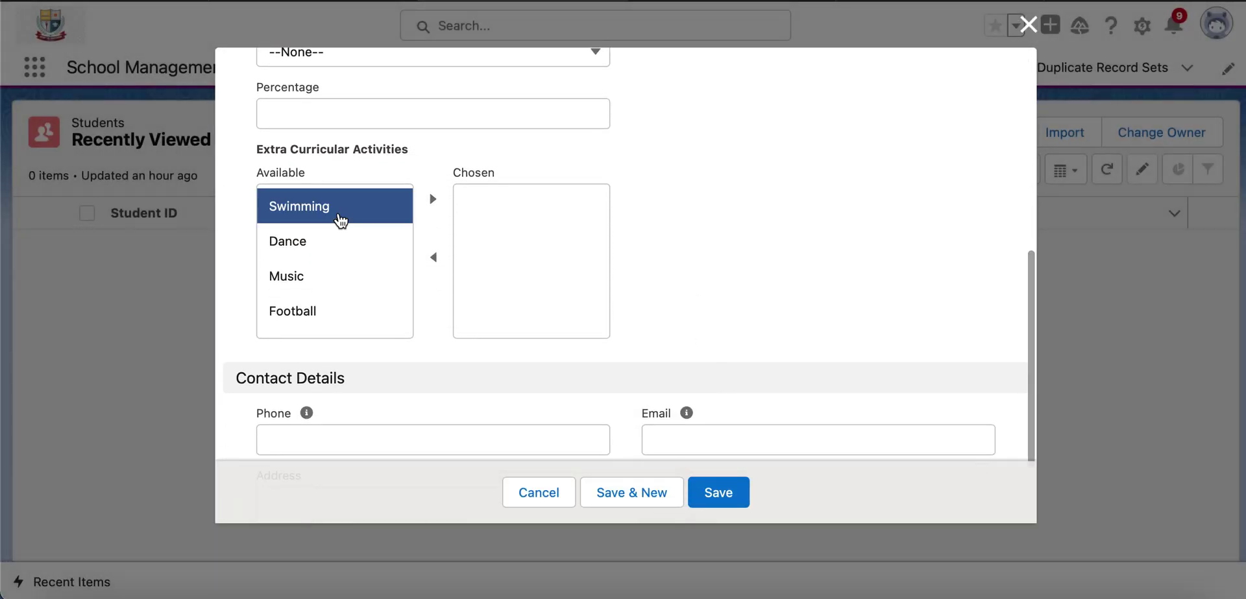
pyautogui.click(430, 200)
pyautogui.click(325, 243)
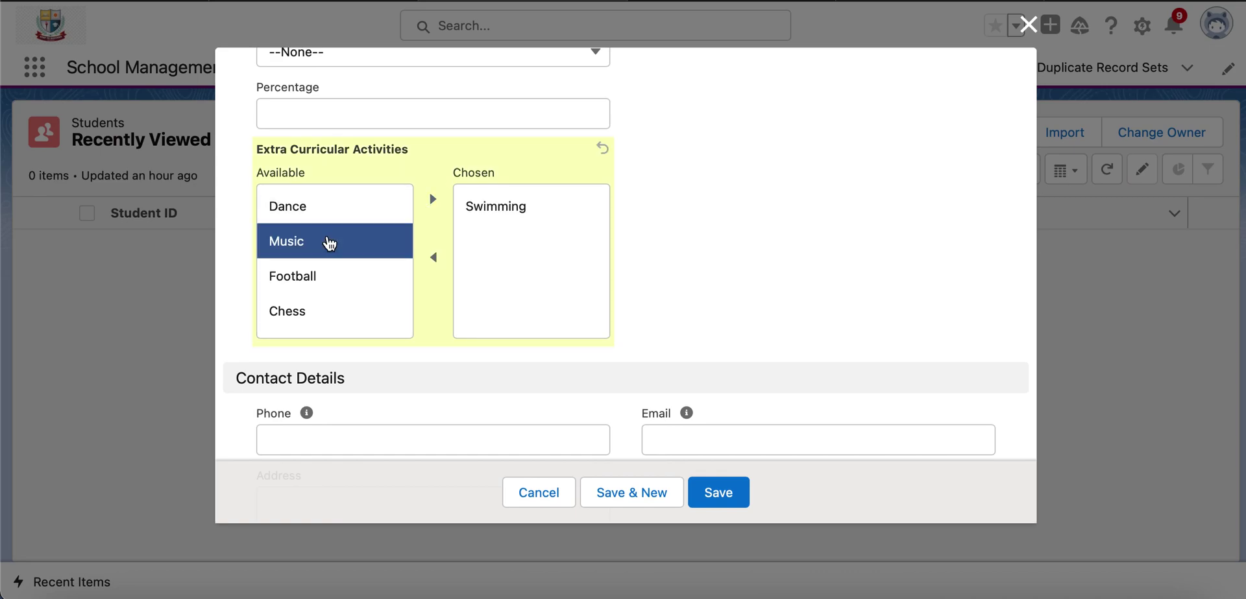
pyautogui.click(432, 200)
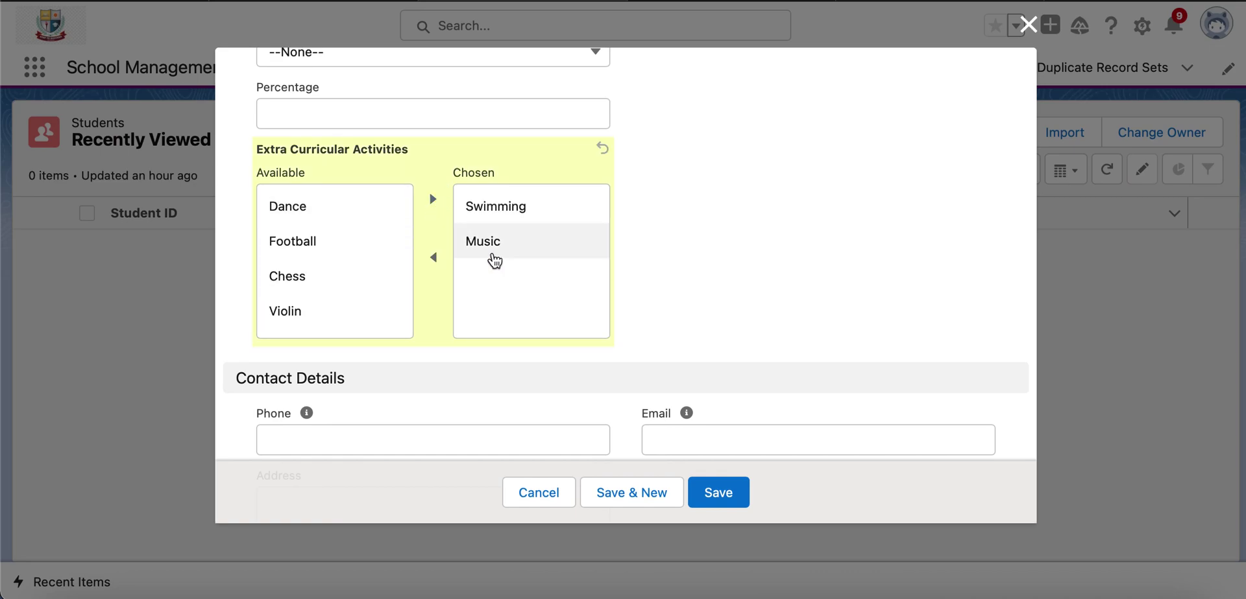
pyautogui.click(480, 246)
pyautogui.click(433, 258)
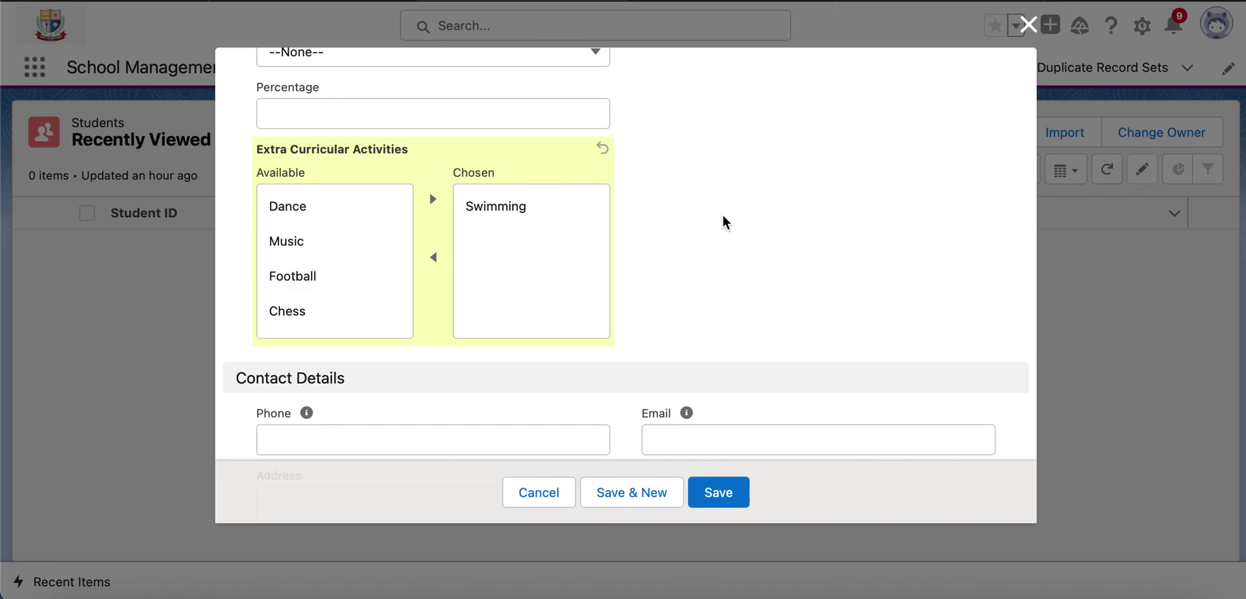
pyautogui.click(538, 496)
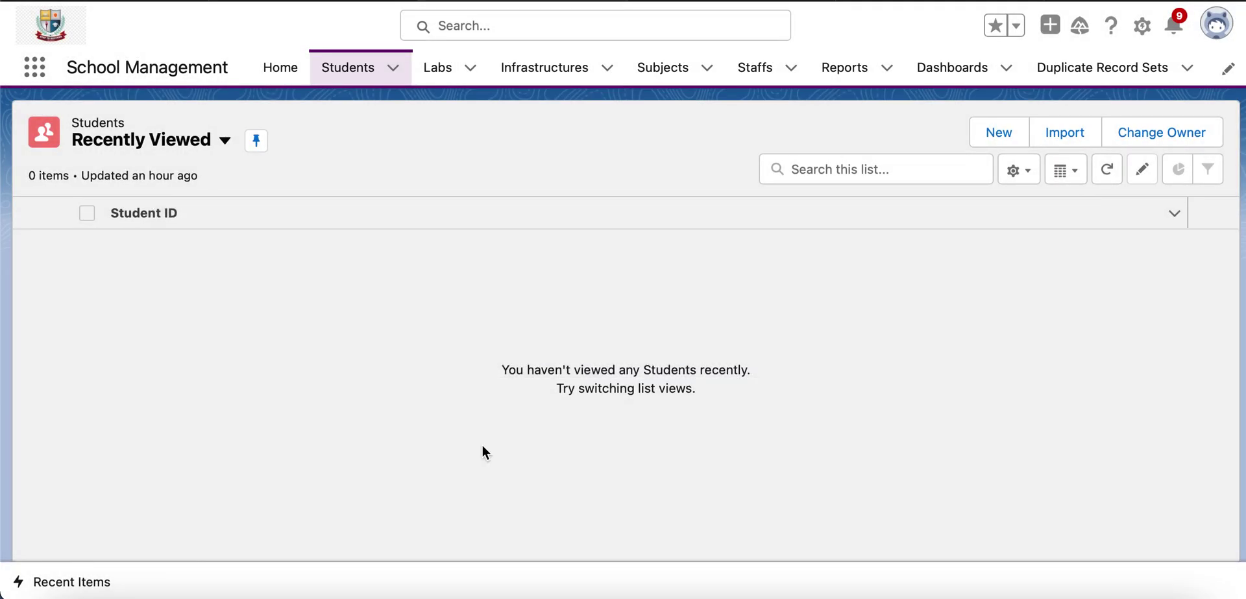
# Consult the Properties of Picklists slide in PowerPoint, then return to Salesforce Setup and open the values of the Staff object's Courses field
pyautogui.press('super+Tab')
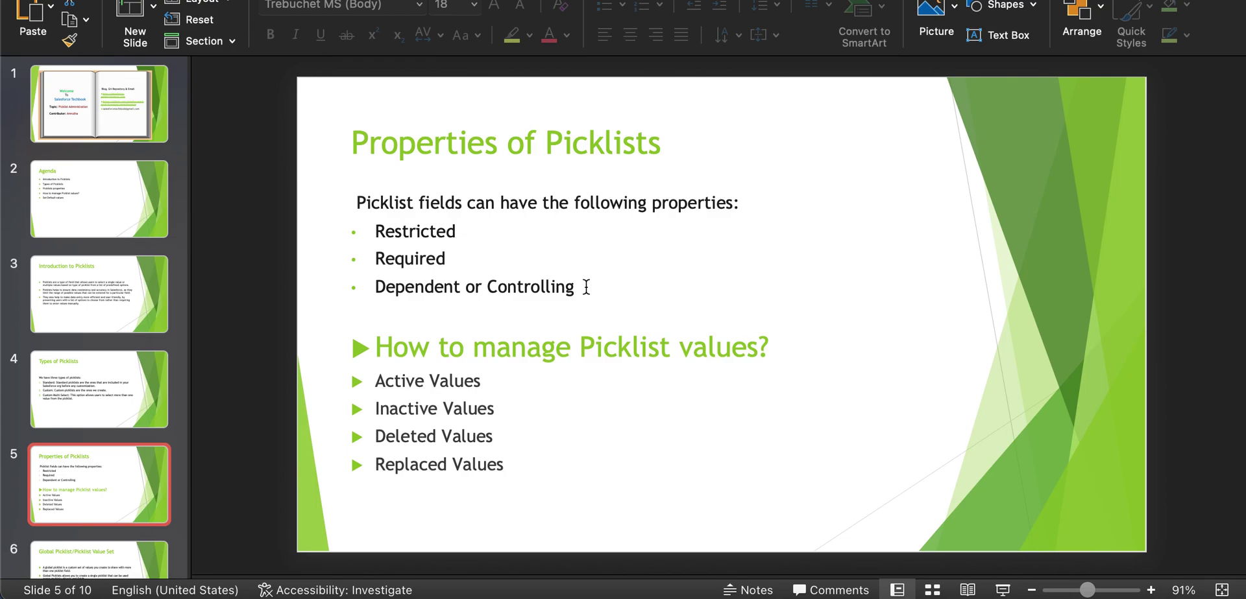
pyautogui.press('super+Tab')
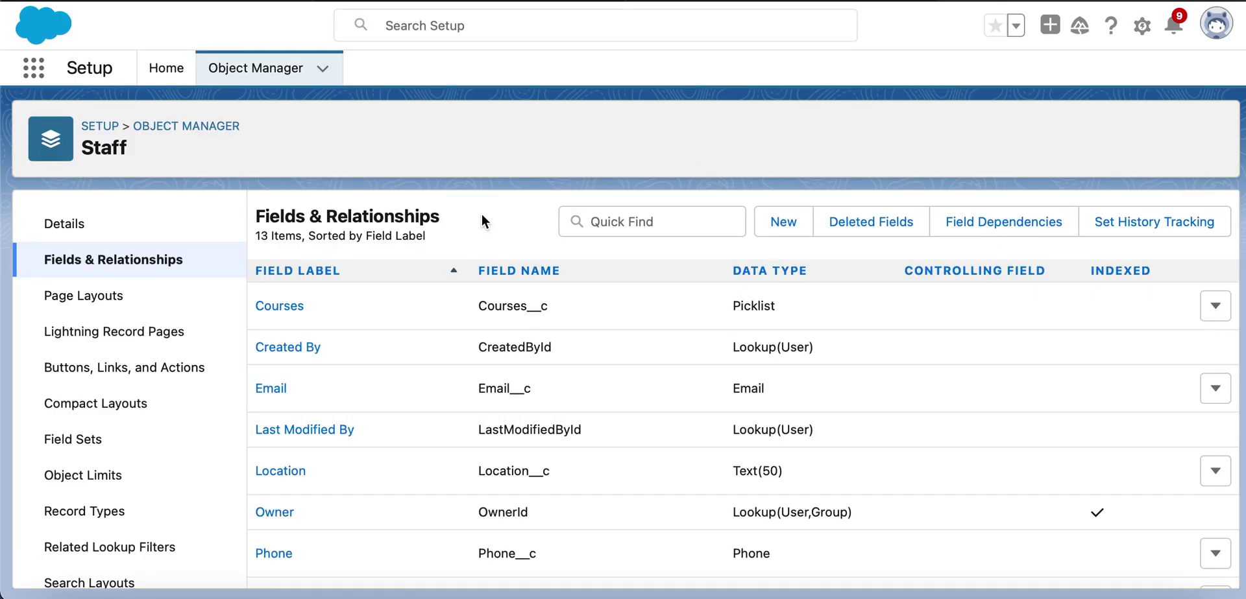
pyautogui.click(272, 306)
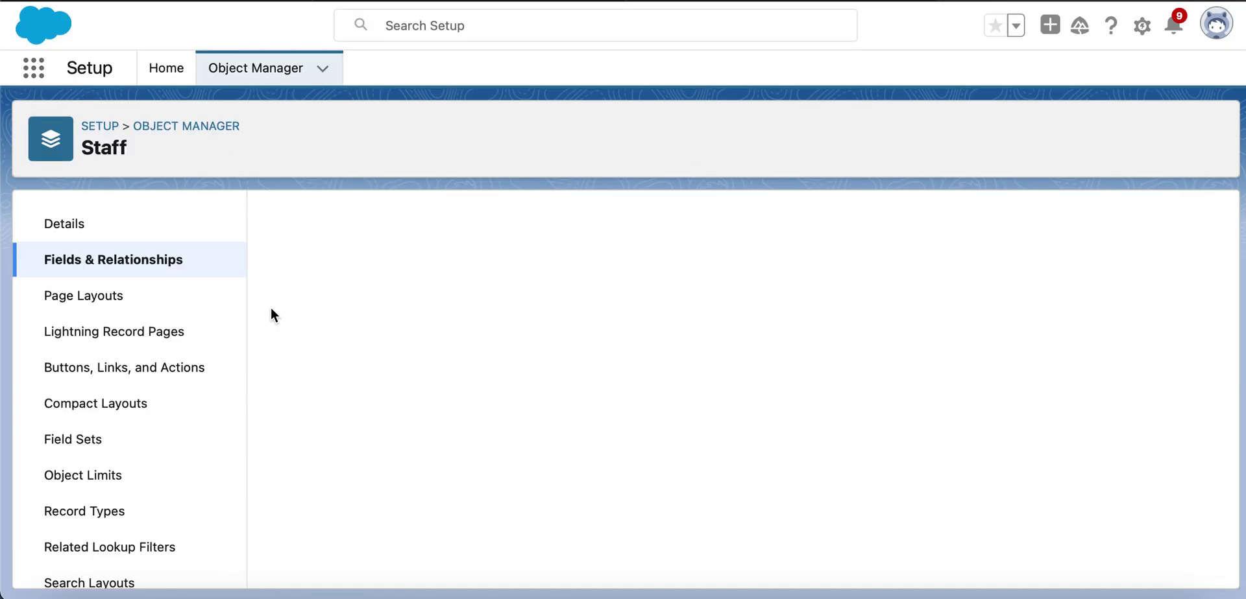
pyautogui.scroll(-10, 507, 367)
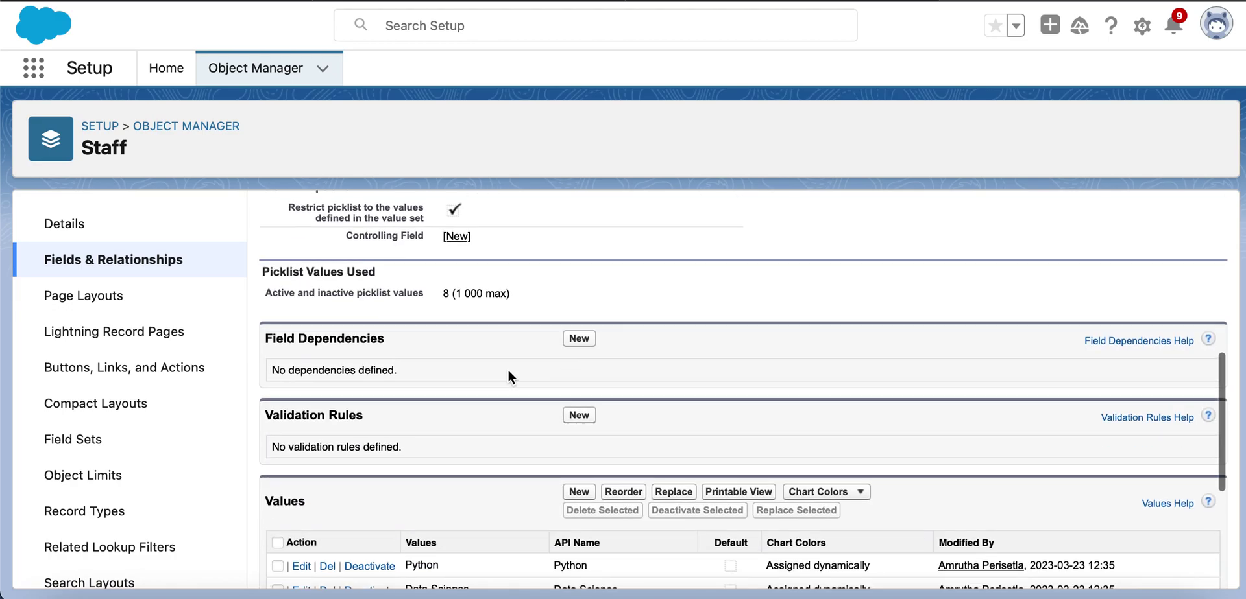
pyautogui.scroll(-3, 508, 368)
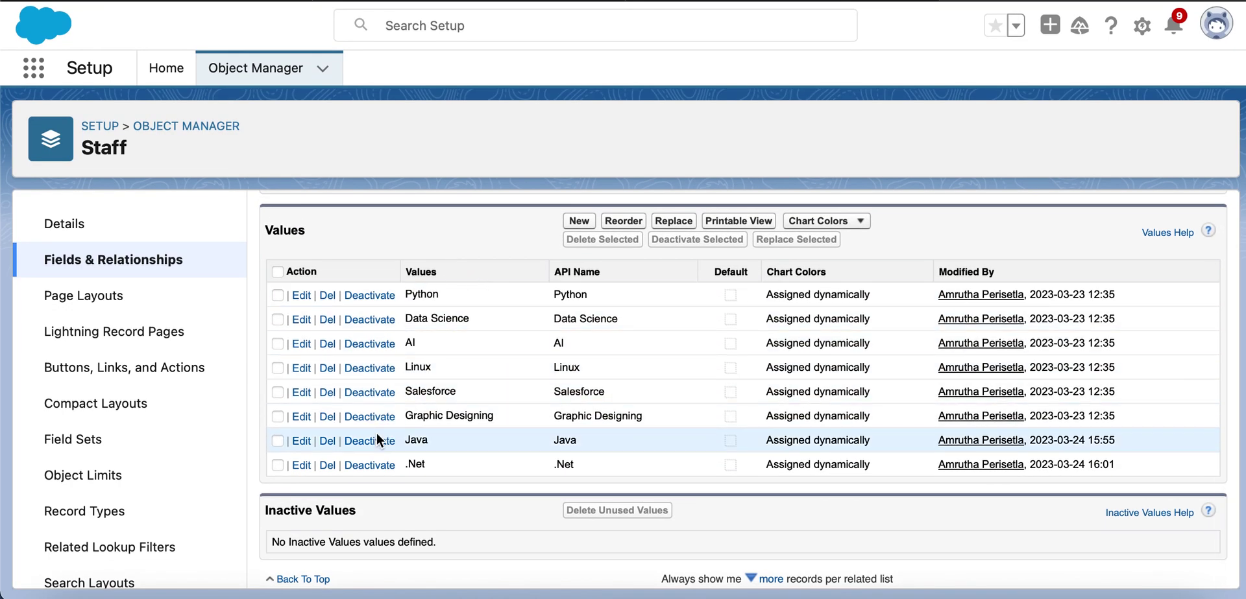
# Deactivate the .Net value of the Courses picklist and check the Inactive Values list
pyautogui.click(358, 467)
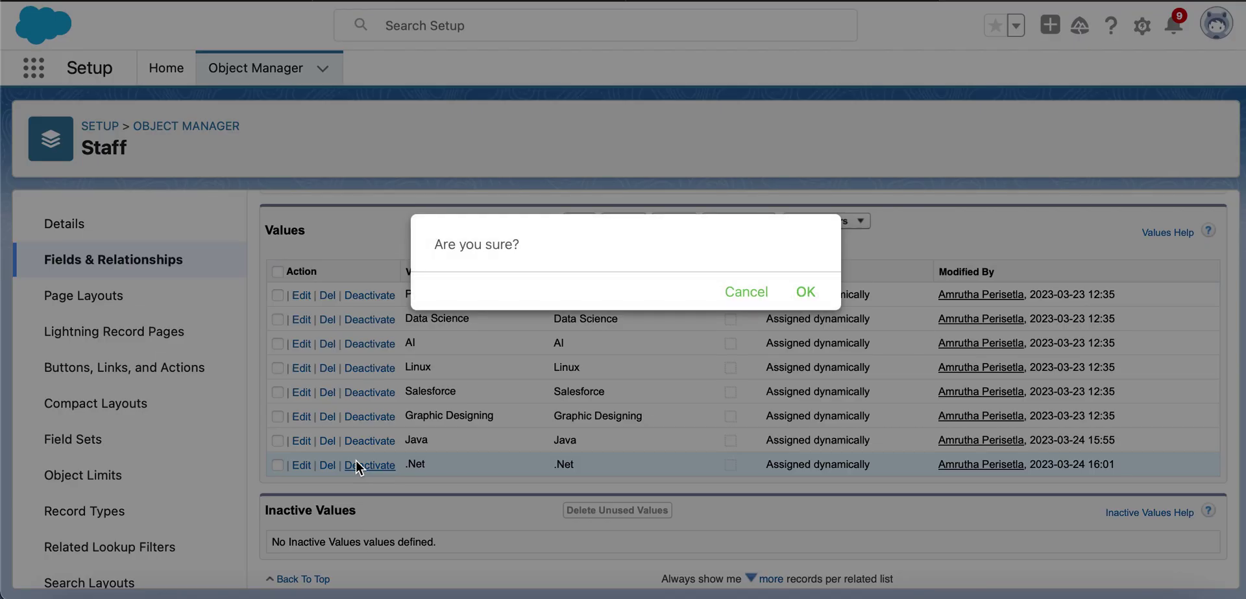
pyautogui.click(804, 292)
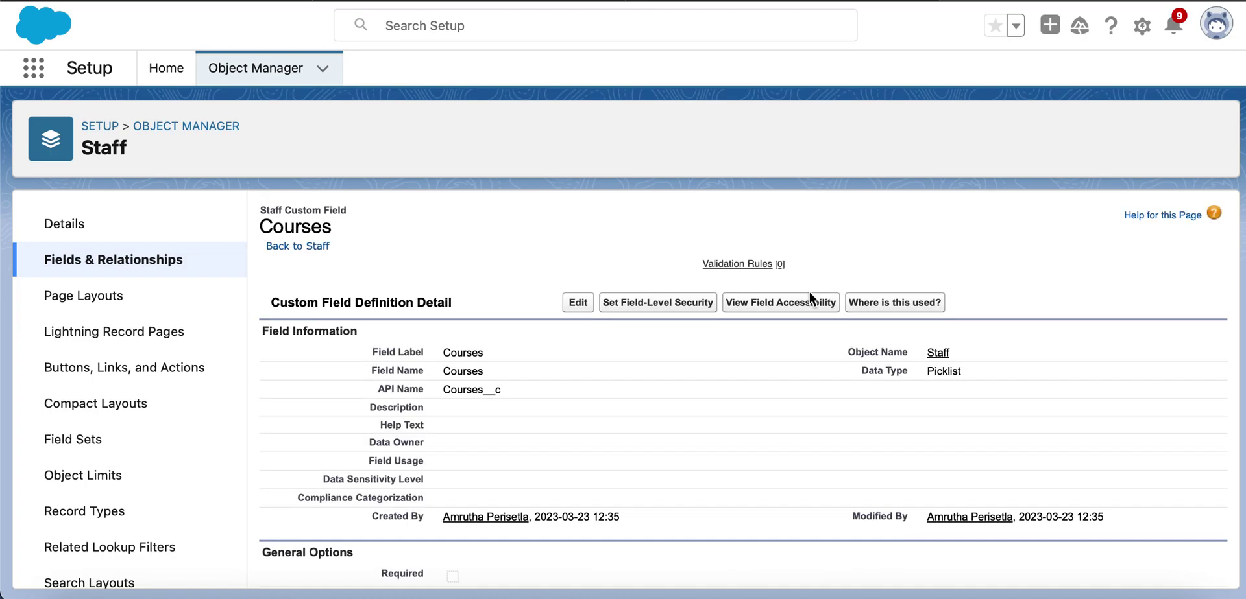
pyautogui.scroll(-10, 663, 386)
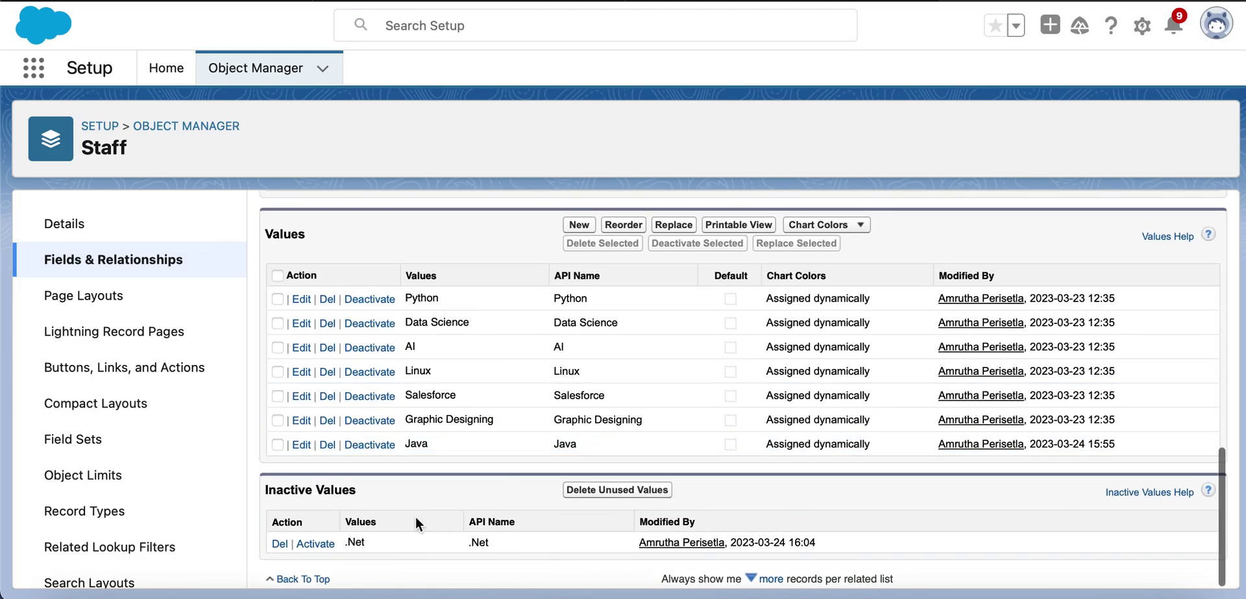
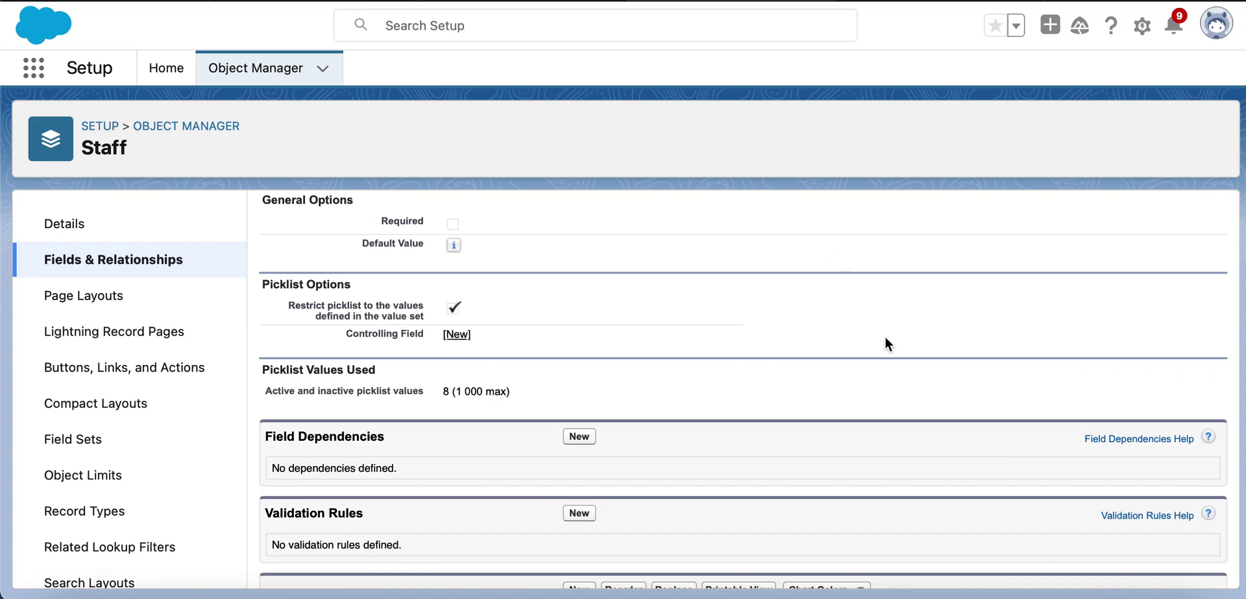
# Open the Courses field definition for editing and go to its default value and picklist options
pyautogui.scroll(6, 798, 366)
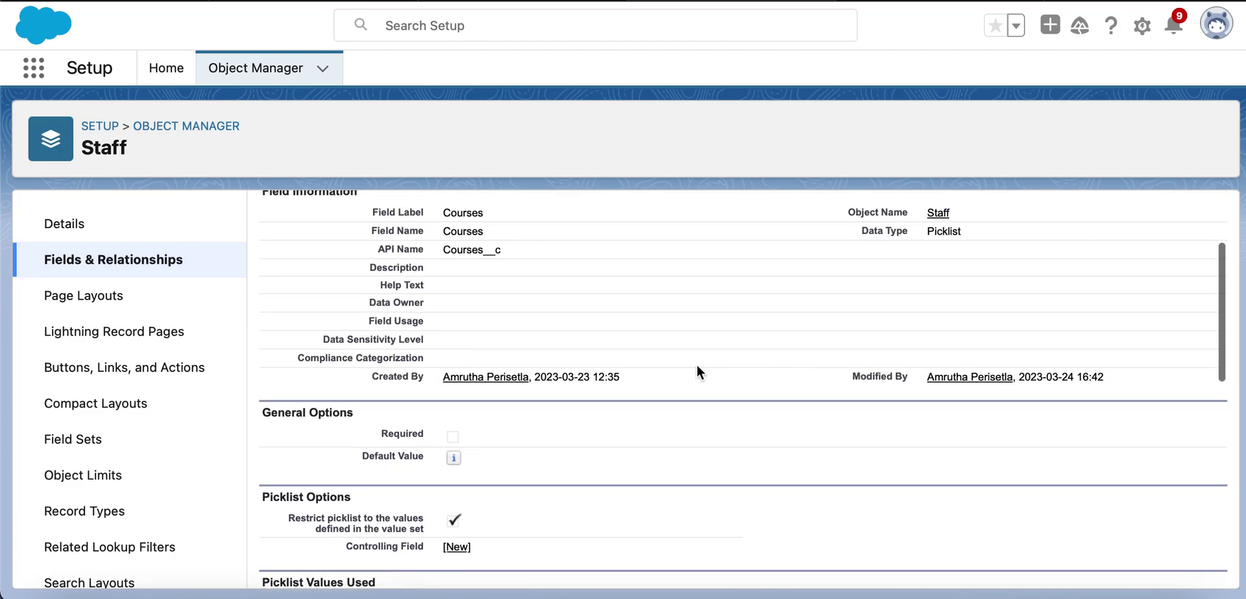
pyautogui.click(577, 318)
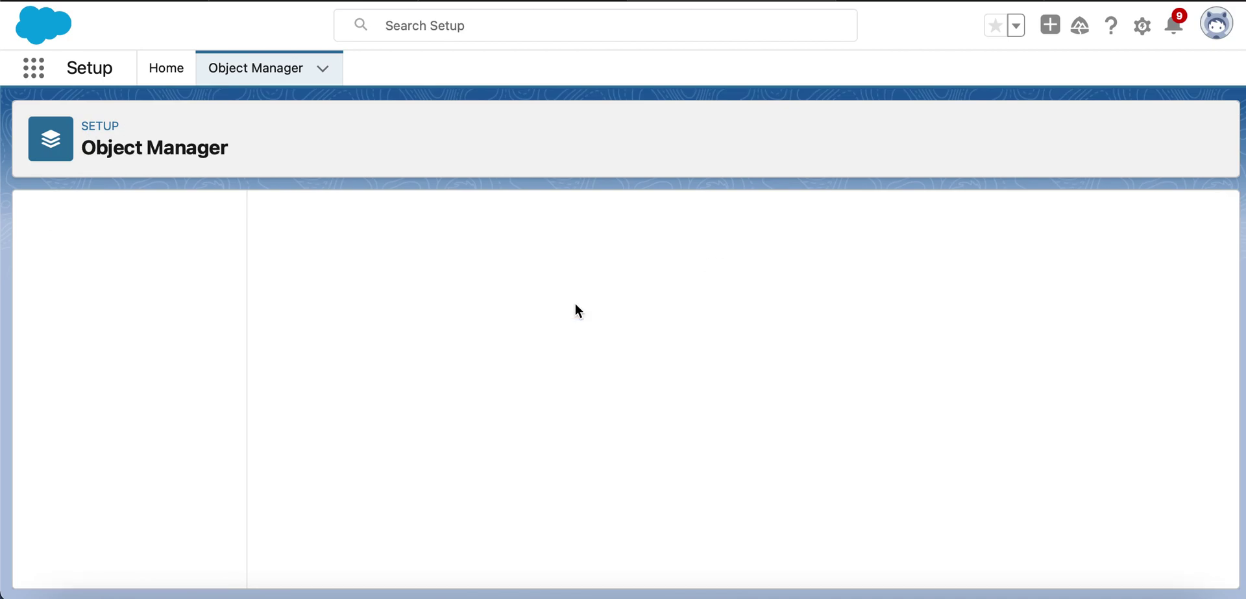
pyautogui.scroll(-5, 695, 402)
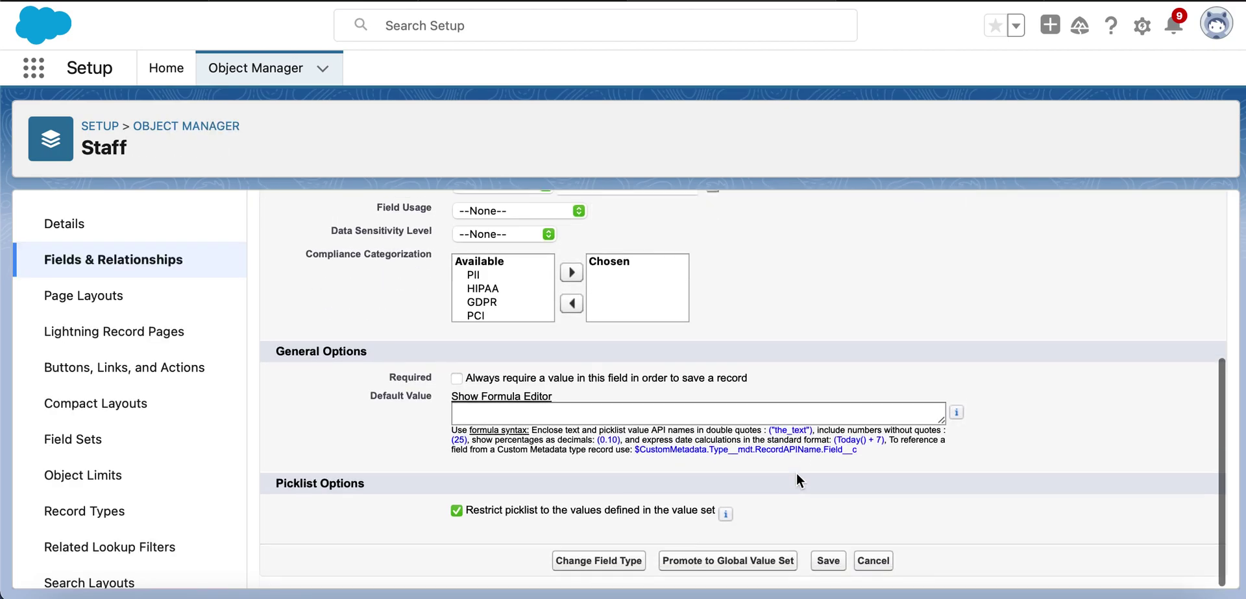
pyautogui.scroll(5, 568, 406)
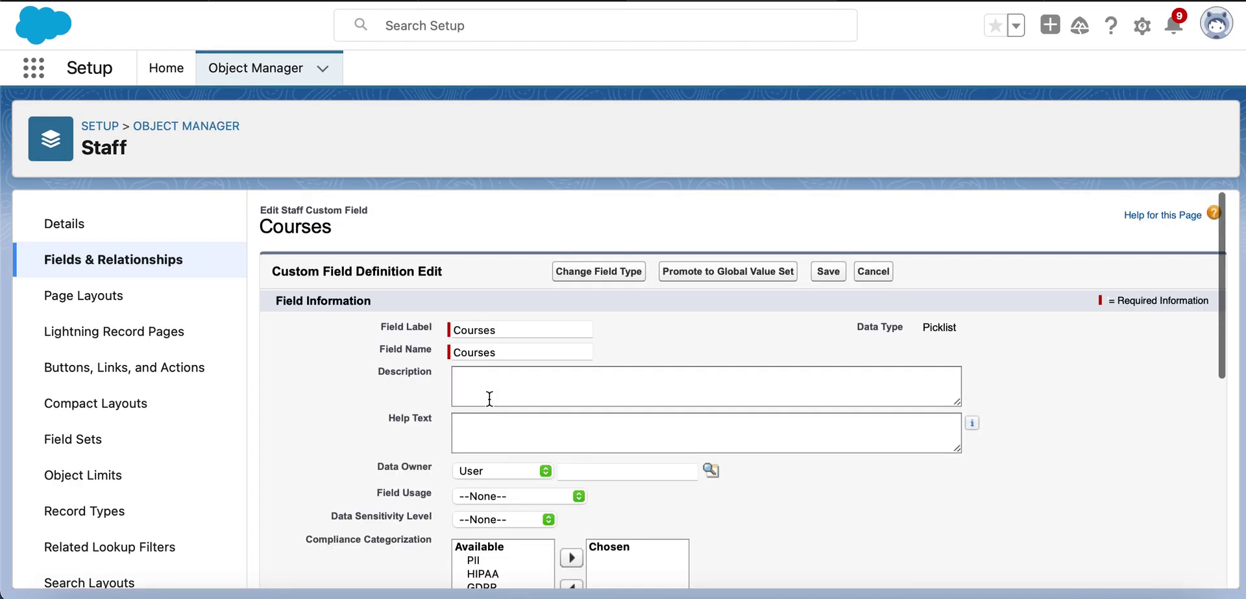
pyautogui.scroll(-5, 876, 542)
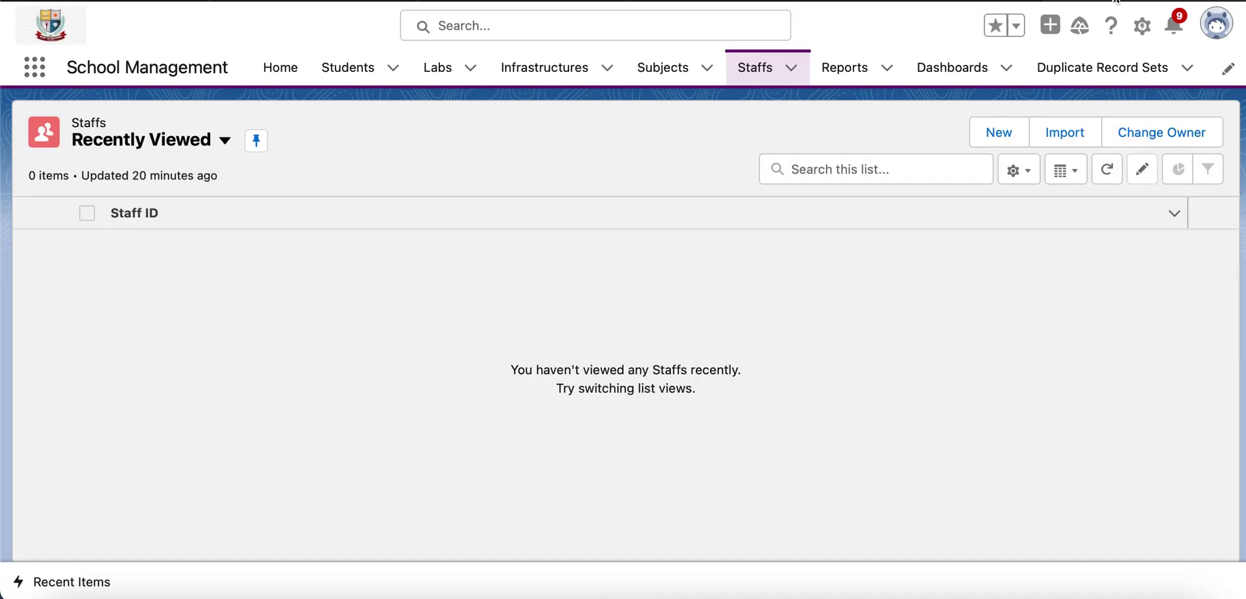
# Open a new Teacher staff record in School Management, check the preset value of Courses, and cancel the record
pyautogui.click(998, 136)
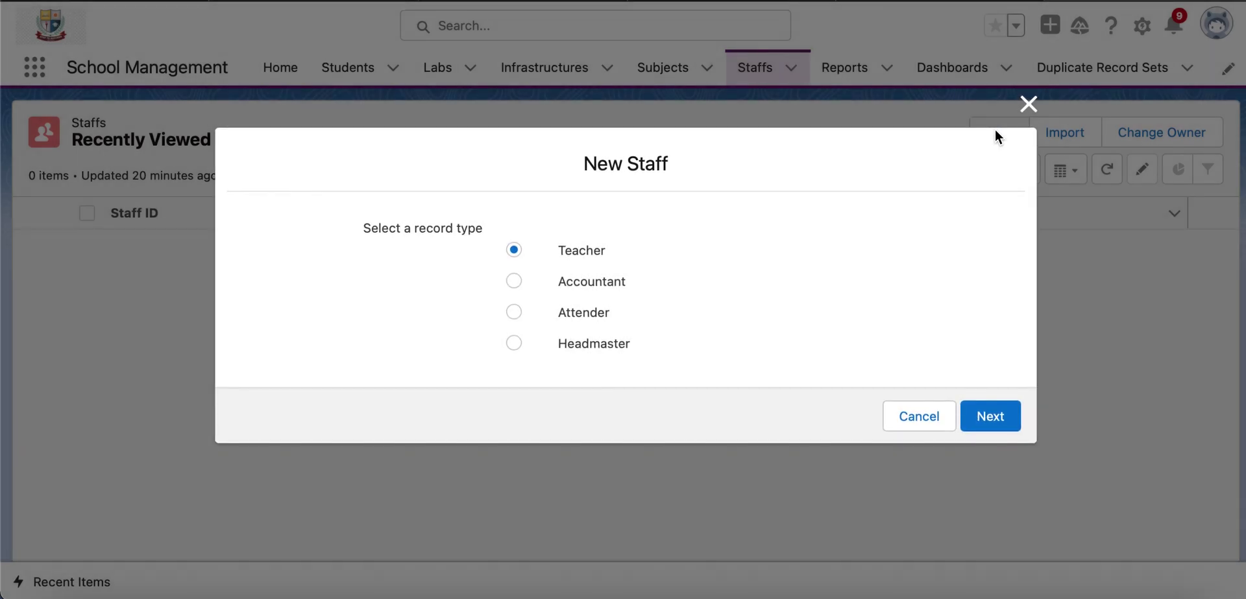
pyautogui.click(991, 417)
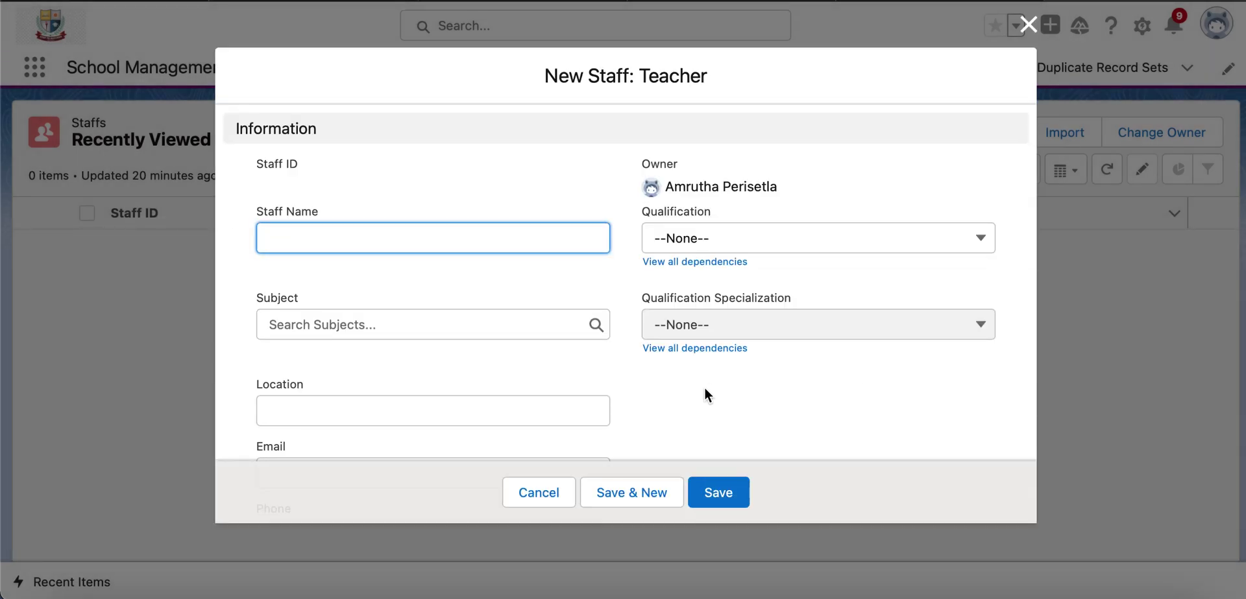
pyautogui.scroll(-3, 702, 389)
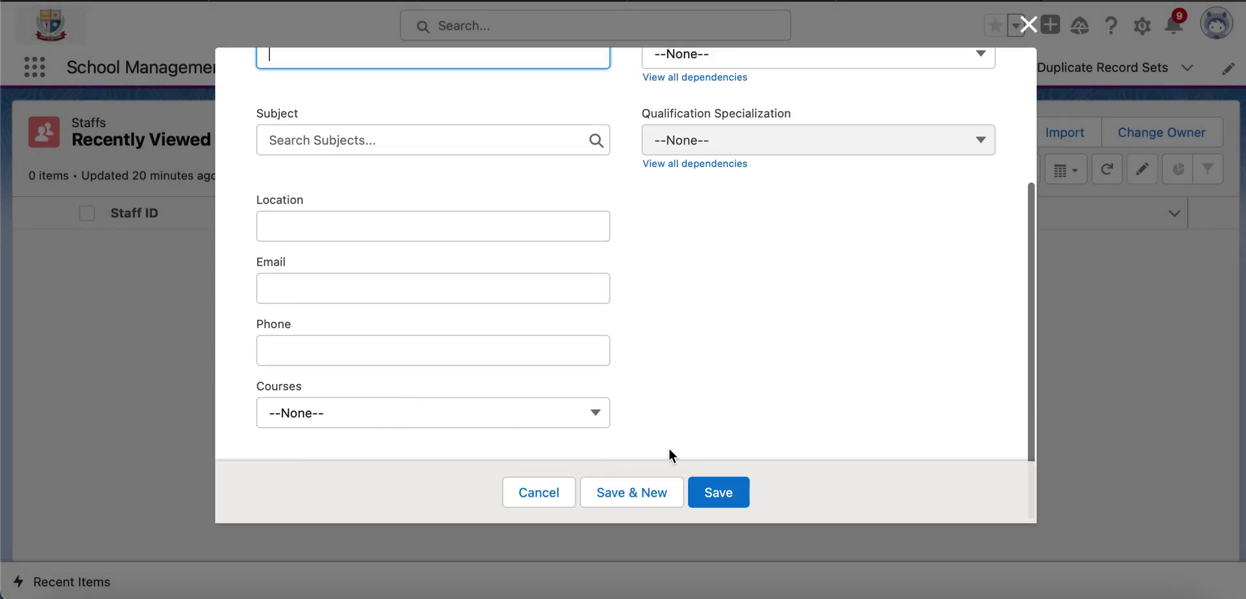
pyautogui.click(535, 492)
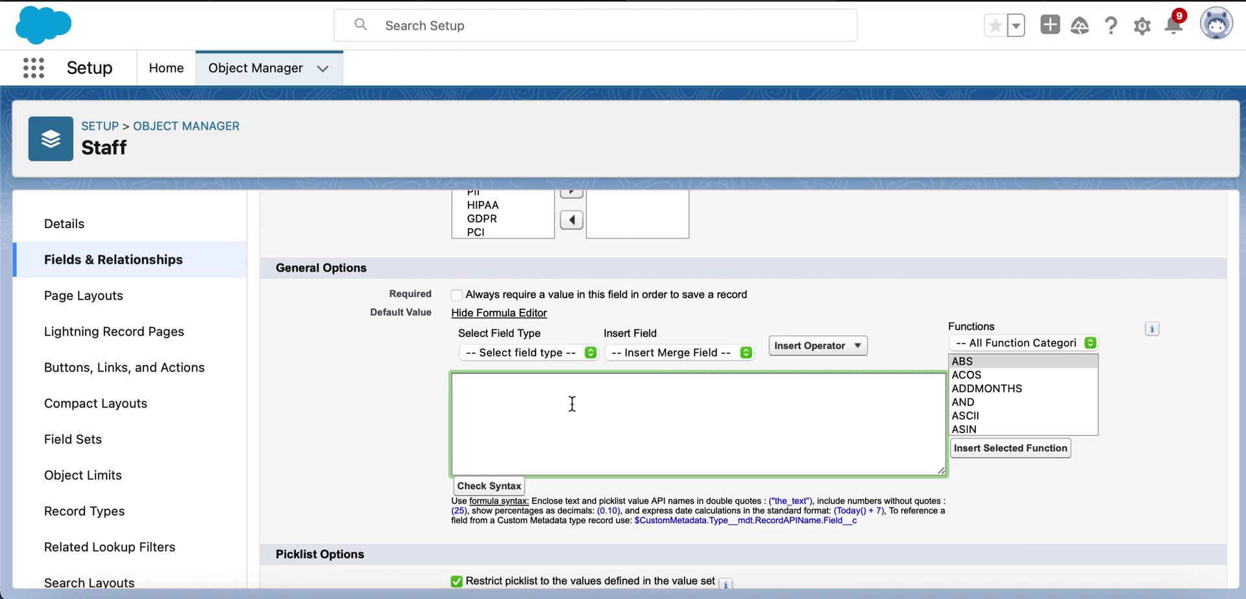
# Set the Courses default value formula to CASE( MONTH( TODAY() ) , 3, "Salesforce", "Java"), check its syntax and save the field
pyautogui.write('CASE( MONTH( TODAY() ) , 3, "Salesforce", "Java")')
pyautogui.doubleClick(706, 382)
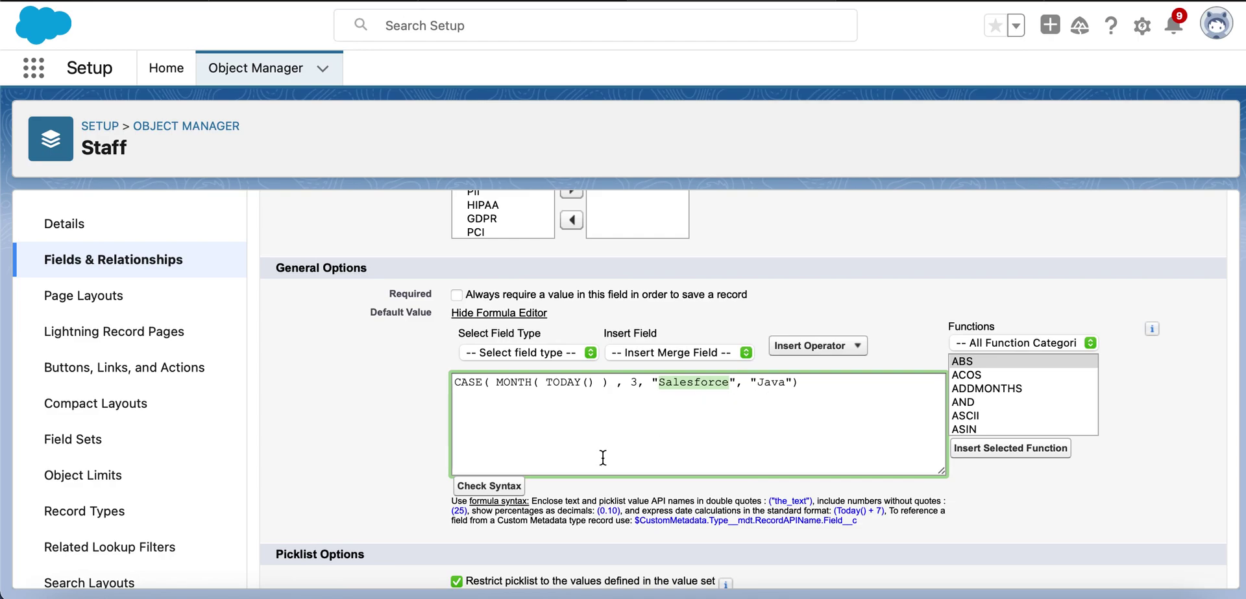
pyautogui.click(502, 486)
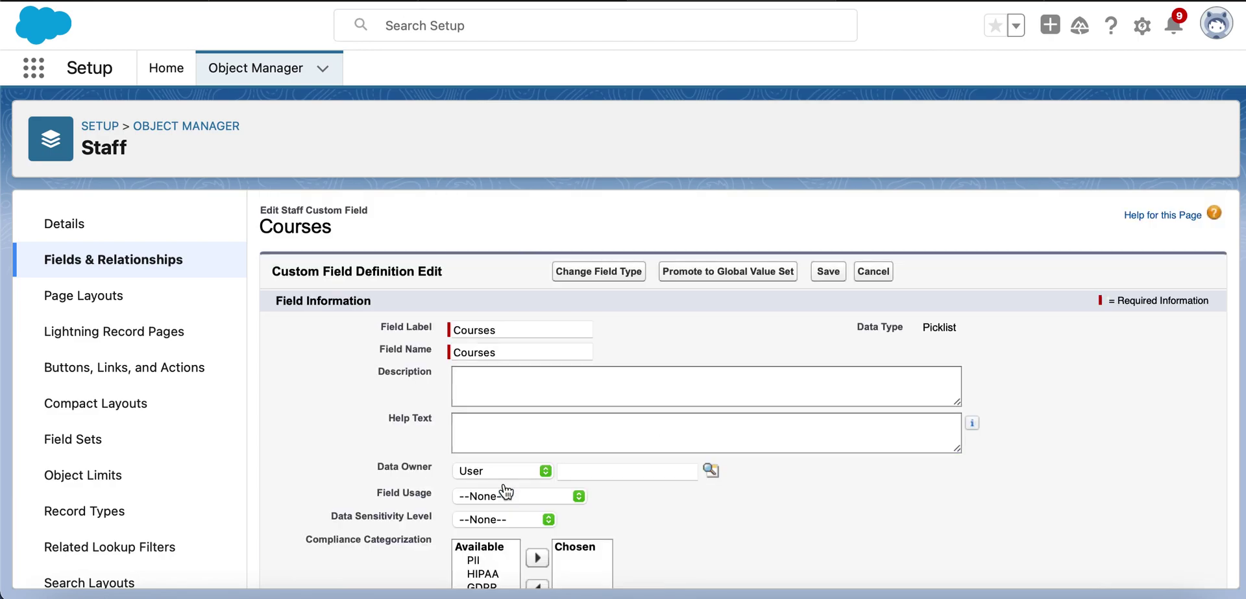
pyautogui.scroll(-15, 833, 525)
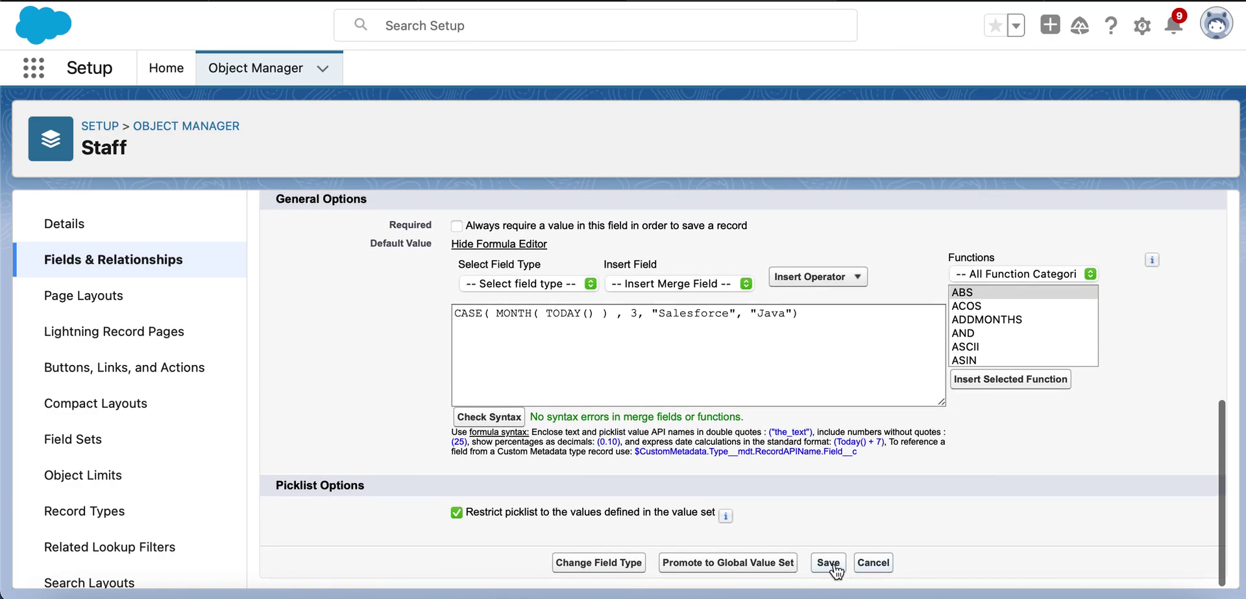
pyautogui.click(834, 564)
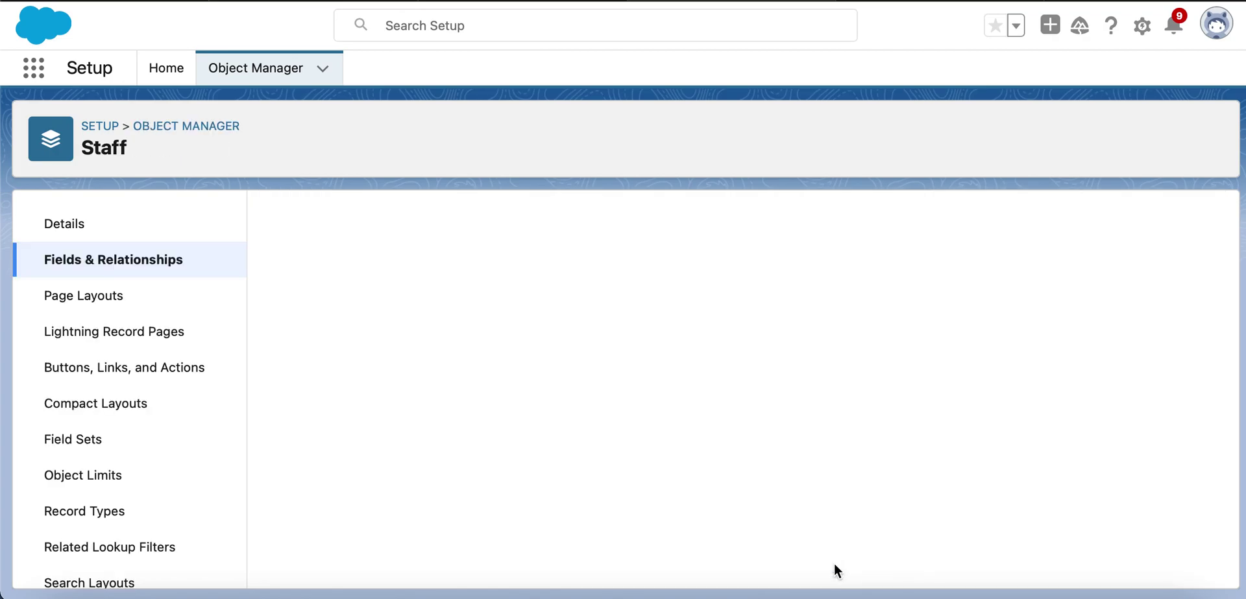
pyautogui.scroll(-5, 735, 486)
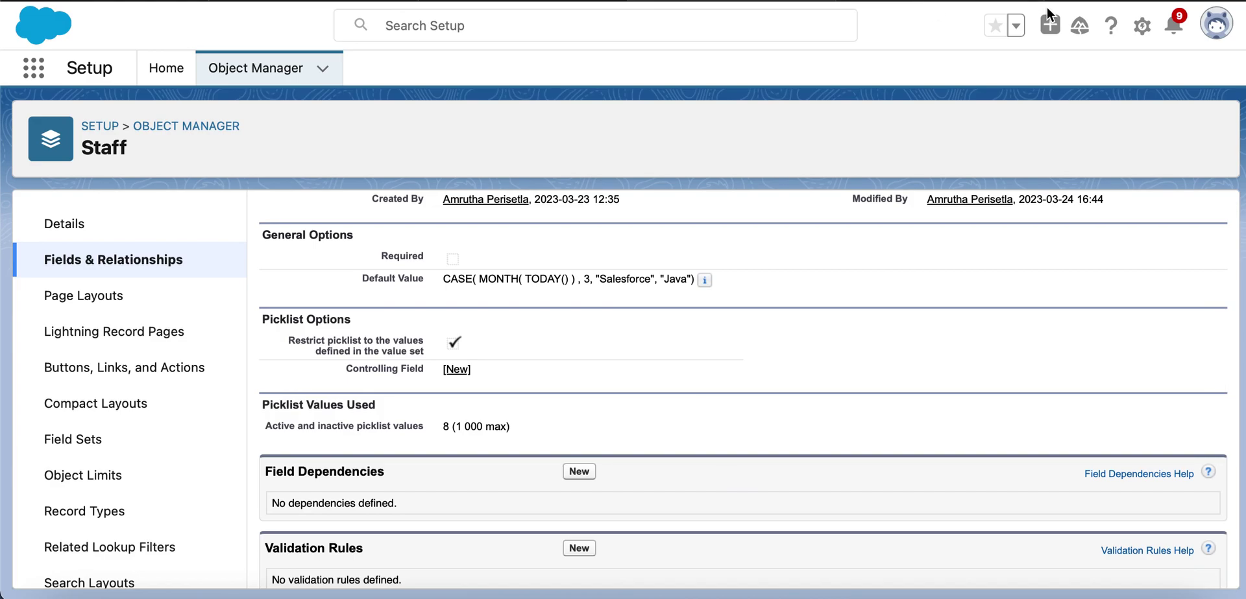
# Reload the Staffs list in School Management, check the Courses default in another new Teacher record, and cancel the record
pyautogui.hotkey('ctrl', 'Tab')
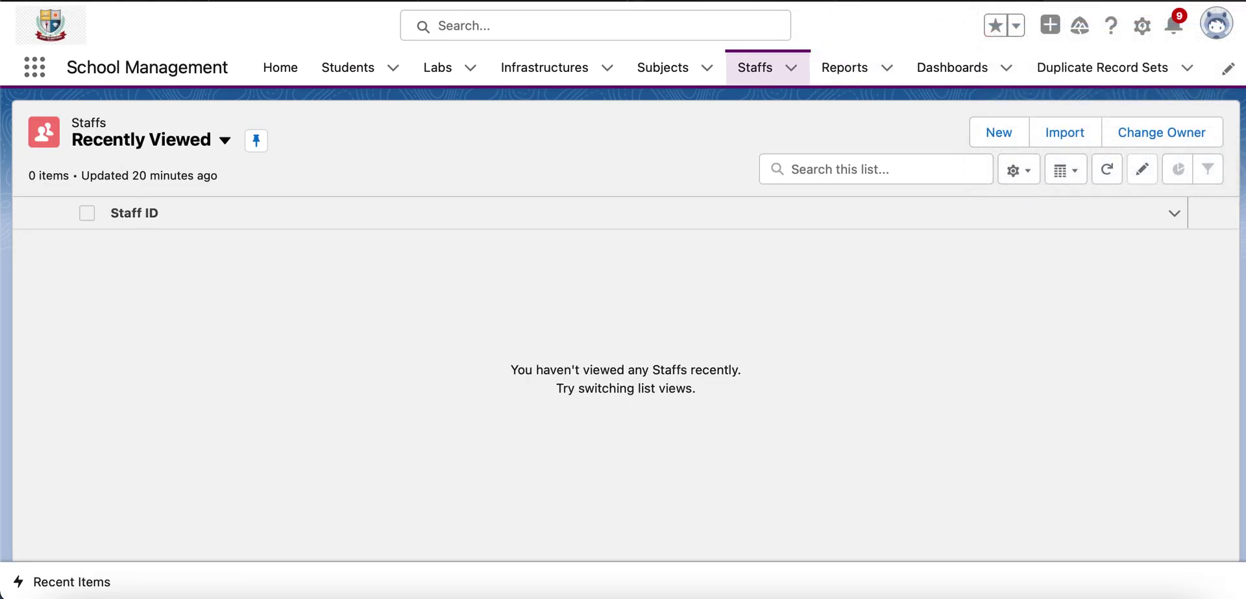
pyautogui.press('super+r')
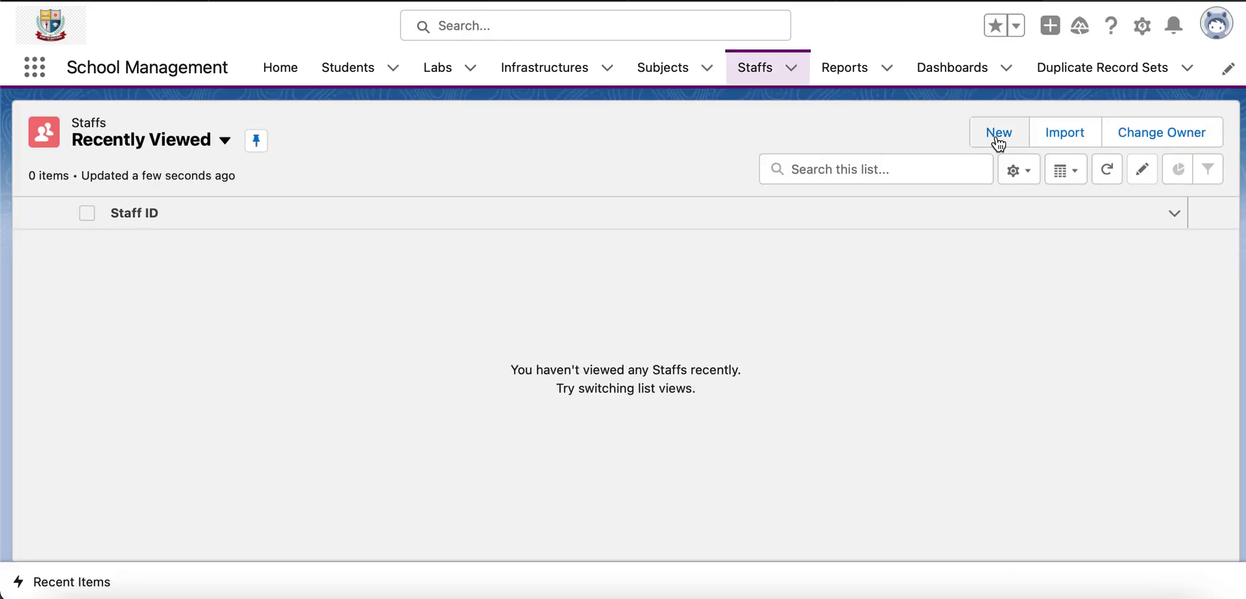
pyautogui.click(998, 135)
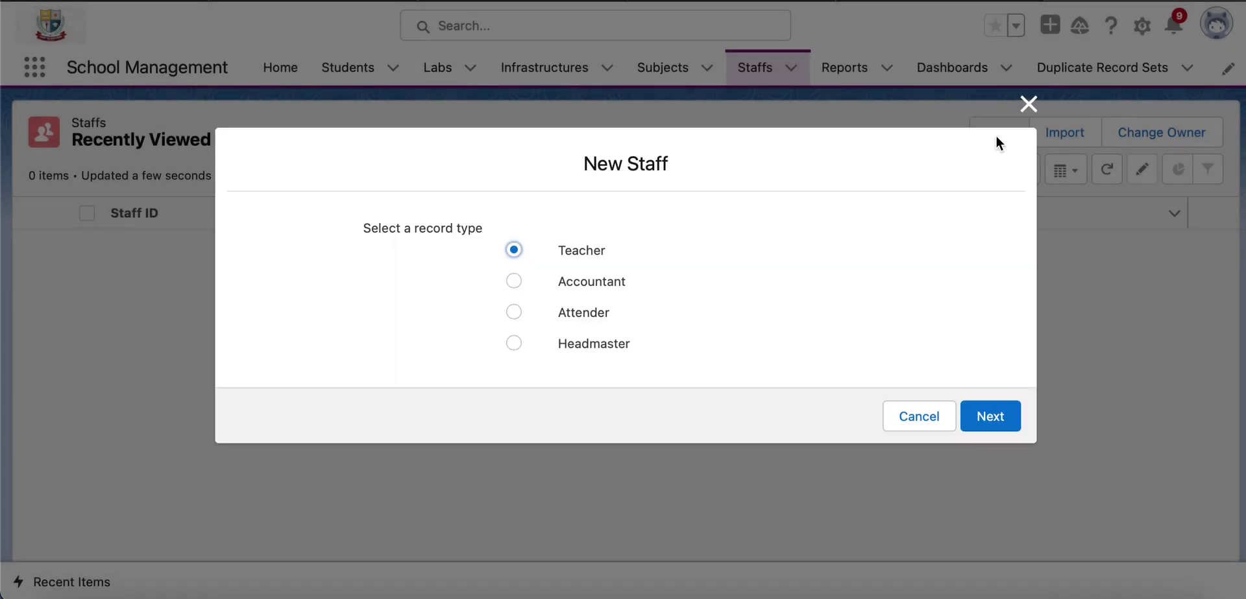
pyautogui.click(992, 416)
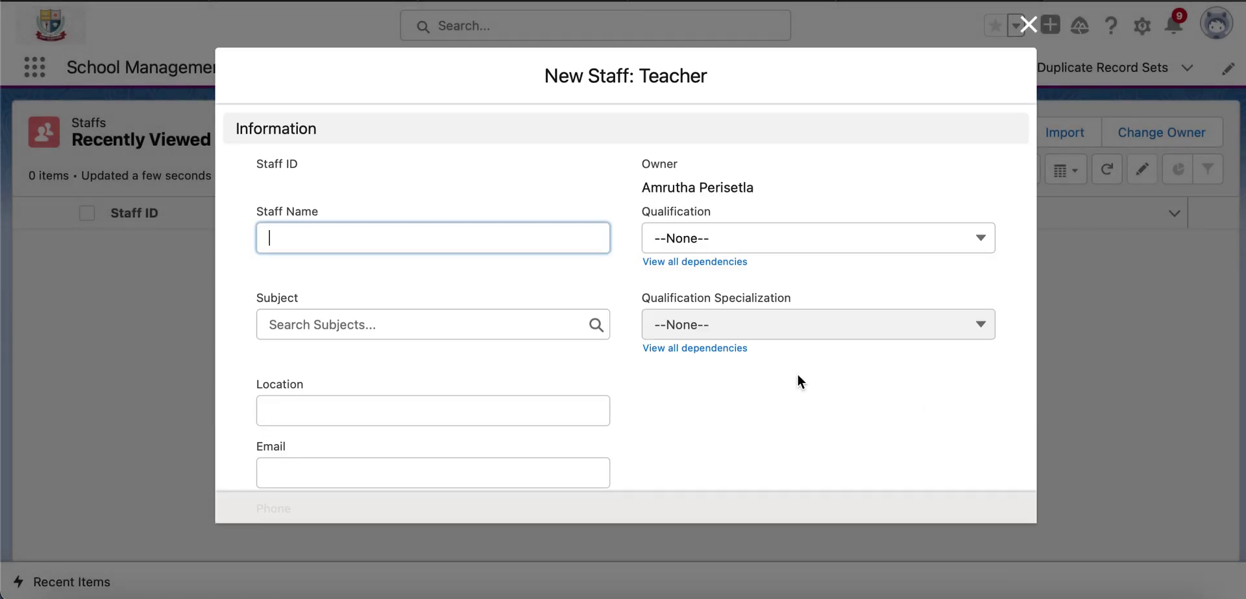
pyautogui.scroll(-3, 734, 388)
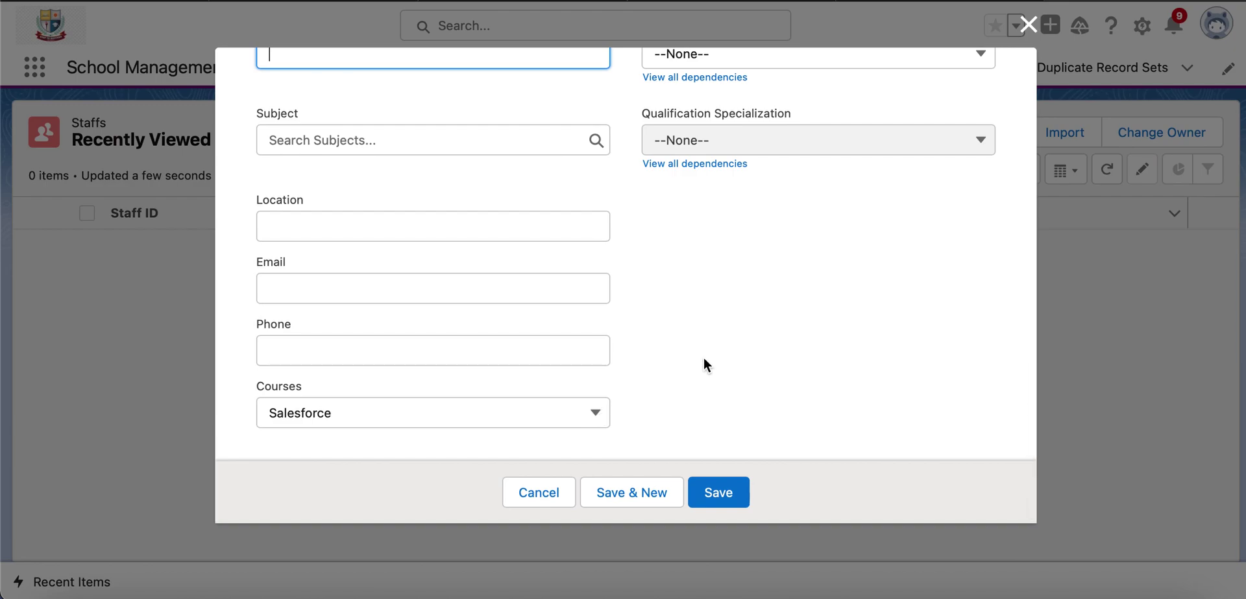
pyautogui.click(538, 492)
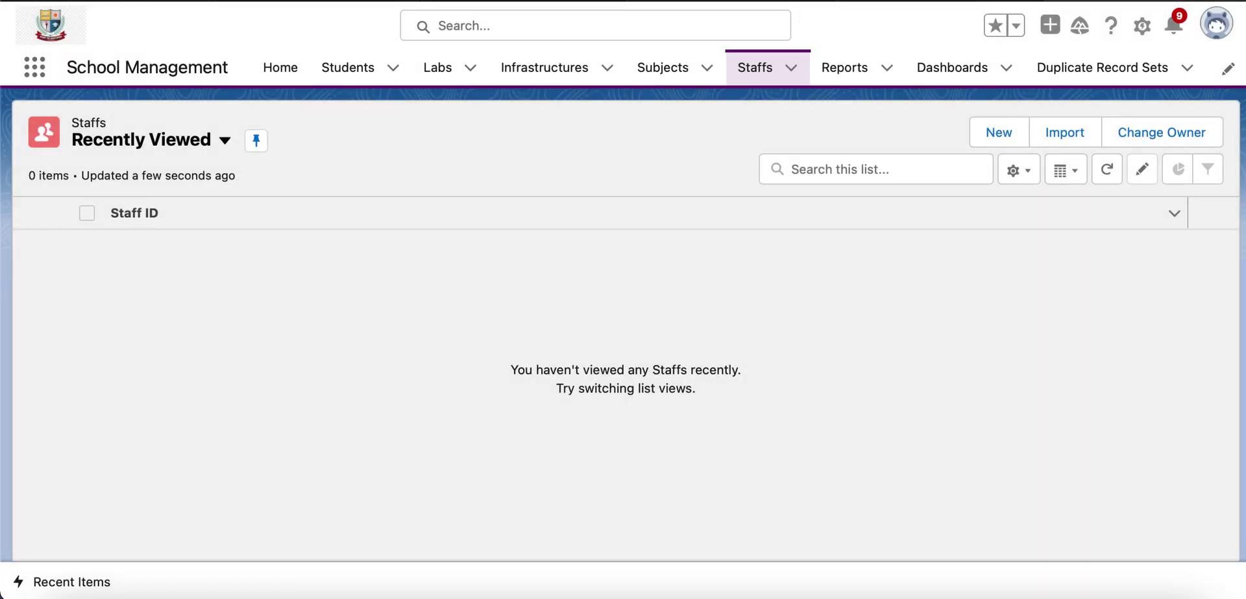
# Switch to the PowerPoint presentation and show slide 6, the closing subscribe slide
pyautogui.press('super+Tab')
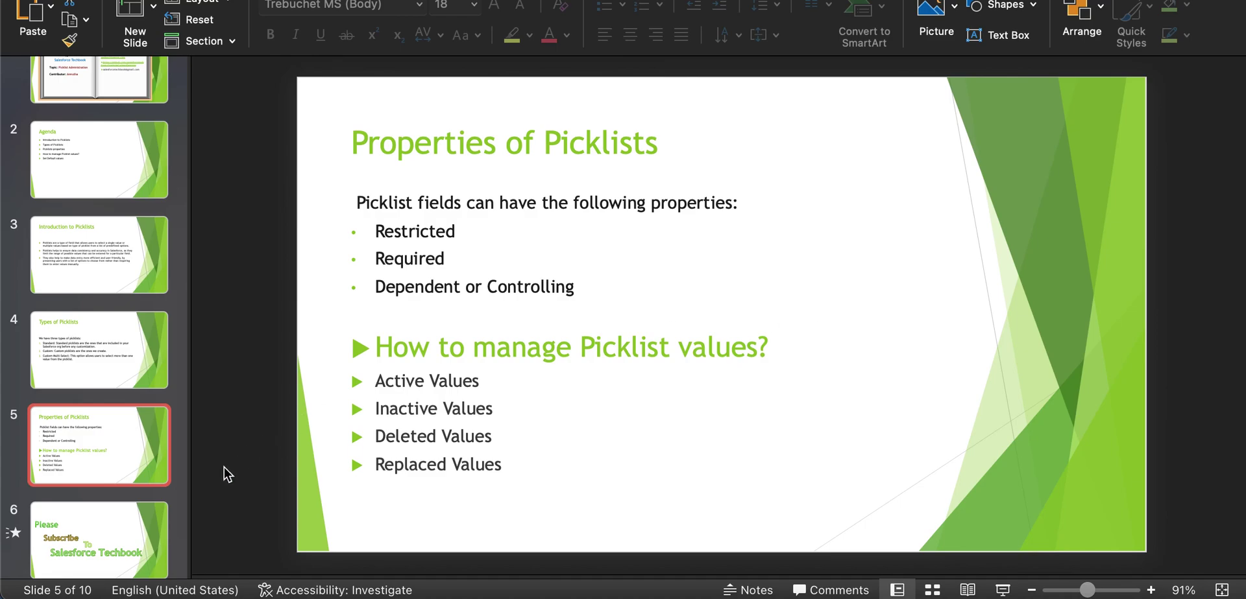
pyautogui.click(103, 535)
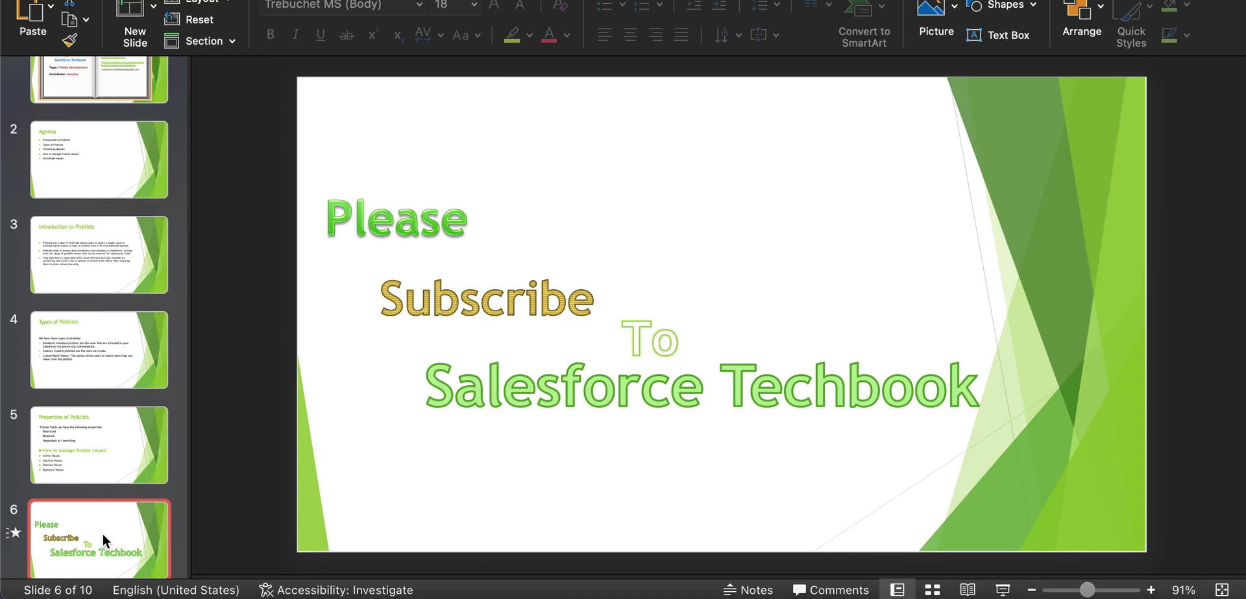